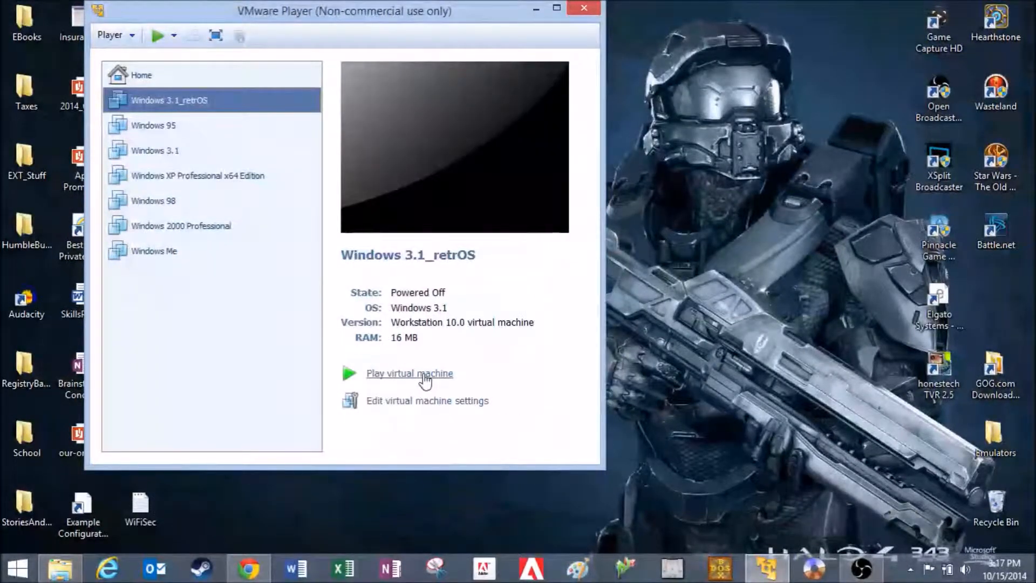
# Add a floppy drive to the Windows 3.1_retrOS virtual machine's hardware, set to use a floppy image
pyautogui.click(425, 402)
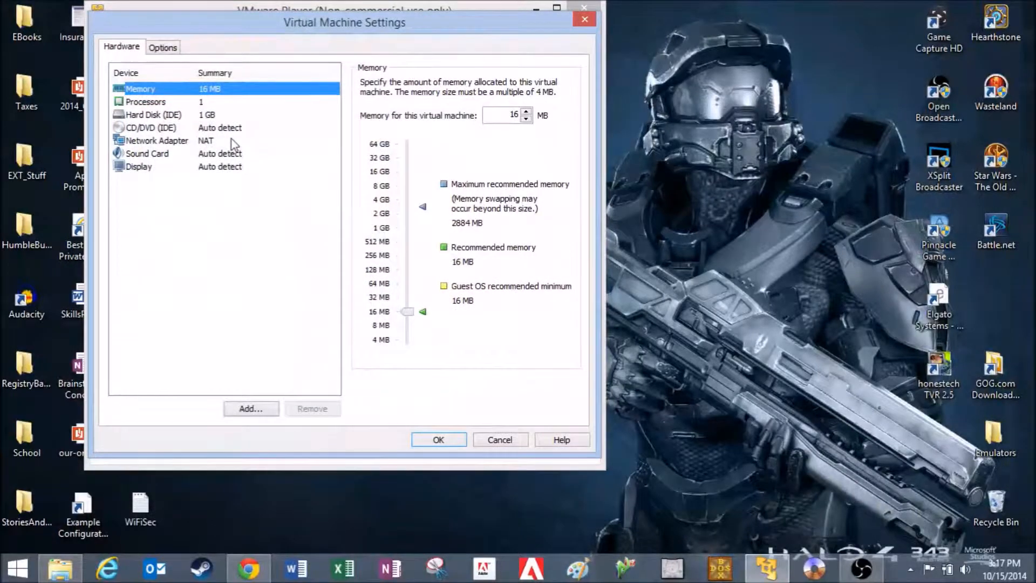
pyautogui.click(251, 409)
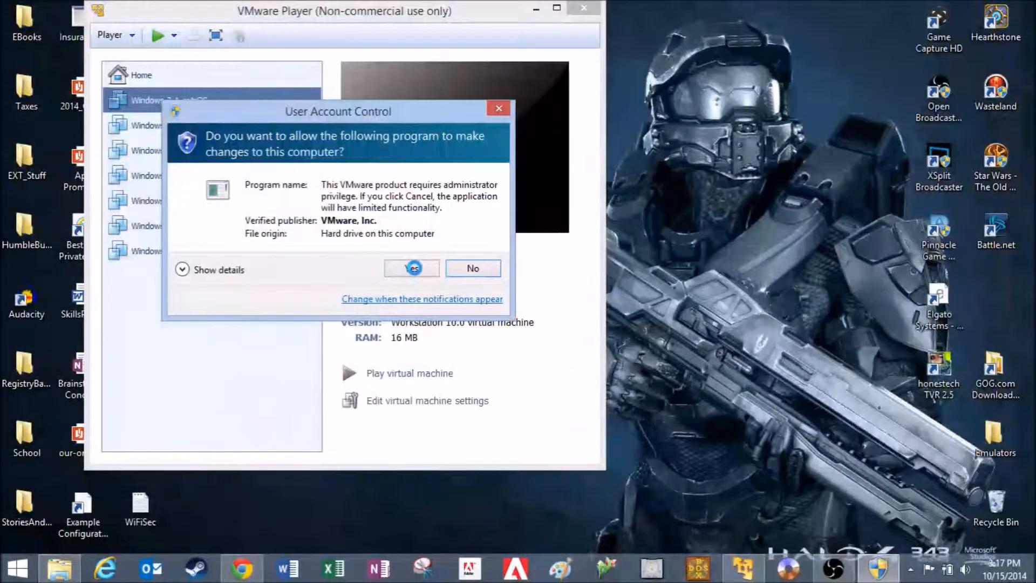
pyautogui.click(413, 267)
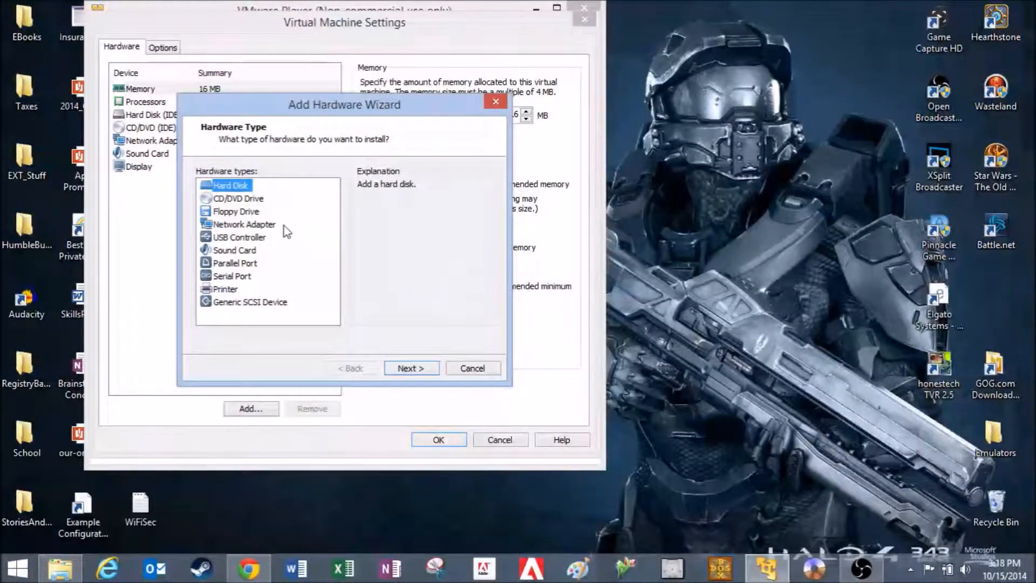
pyautogui.click(247, 211)
pyautogui.click(410, 369)
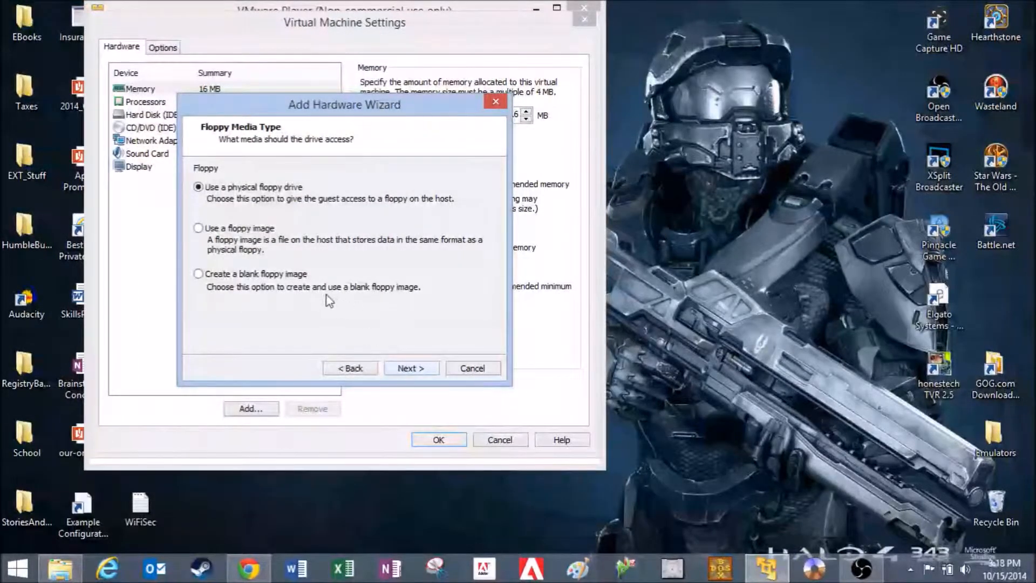
pyautogui.click(250, 229)
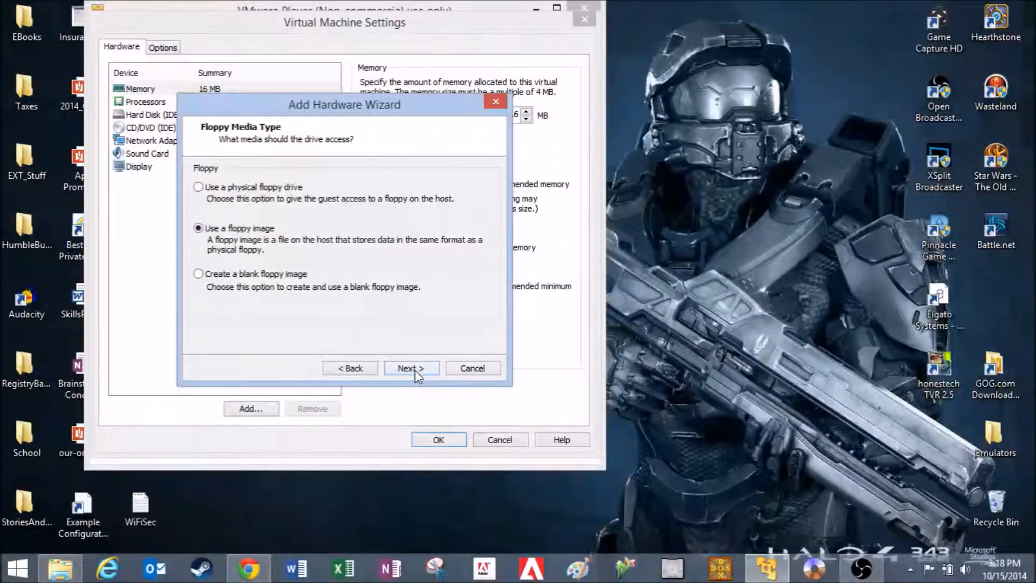
# Choose Boot.img from the DosAndOld\DOS folder as the new drive's floppy image and save the virtual machine settings
pyautogui.click(411, 369)
pyautogui.click(477, 187)
pyautogui.doubleClick(370, 241)
pyautogui.doubleClick(370, 244)
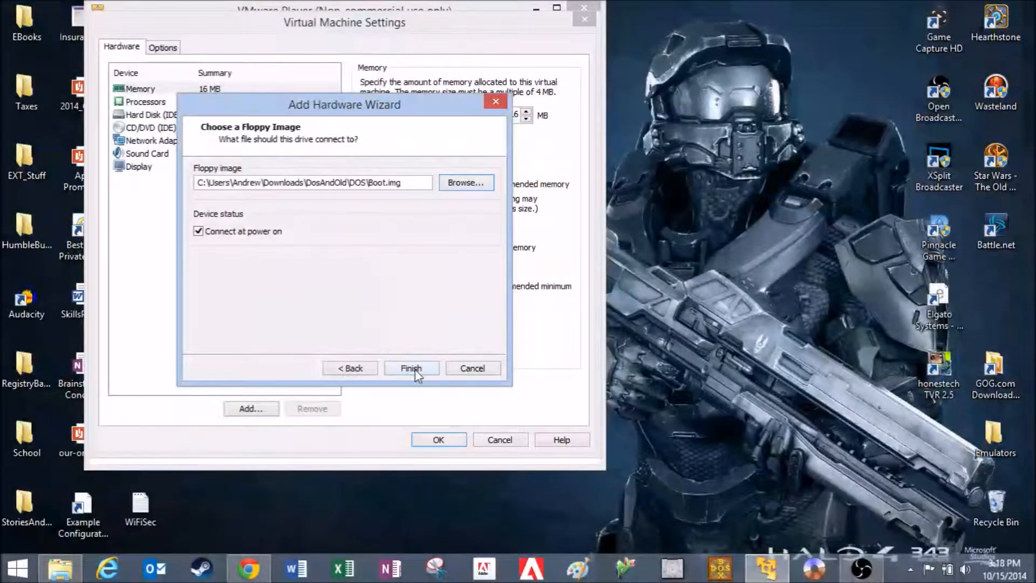
pyautogui.click(411, 369)
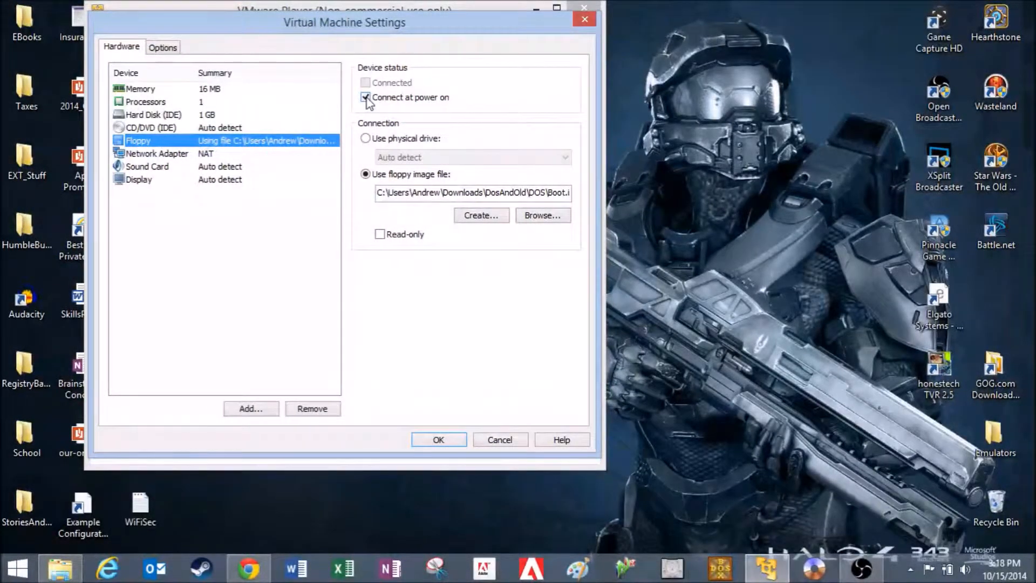
pyautogui.click(452, 442)
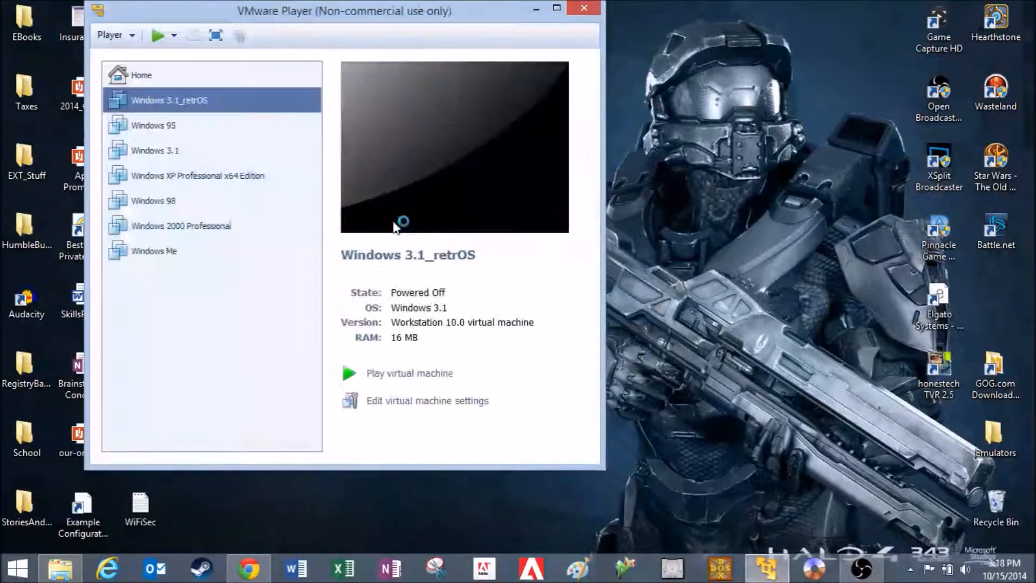
# Power on the Windows 3.1_retrOS virtual machine and boot it with CD-ROM support
pyautogui.click(417, 373)
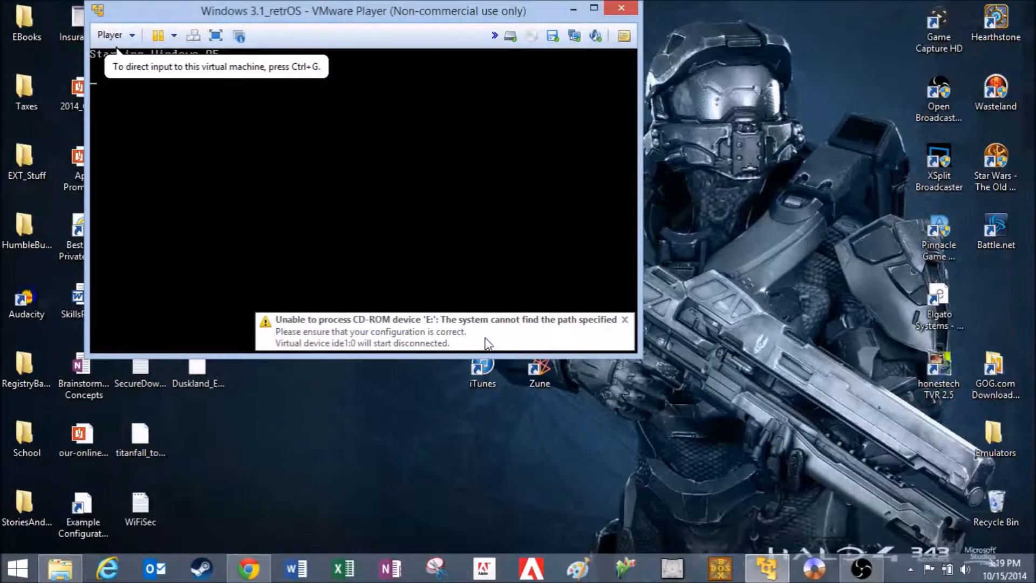
pyautogui.click(625, 320)
pyautogui.click(393, 213)
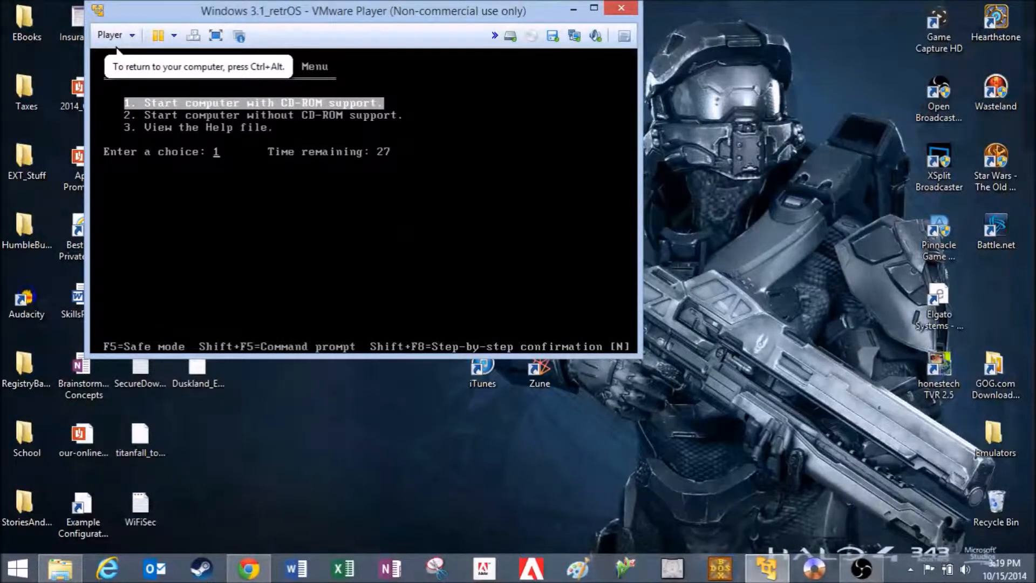
pyautogui.press('Return')
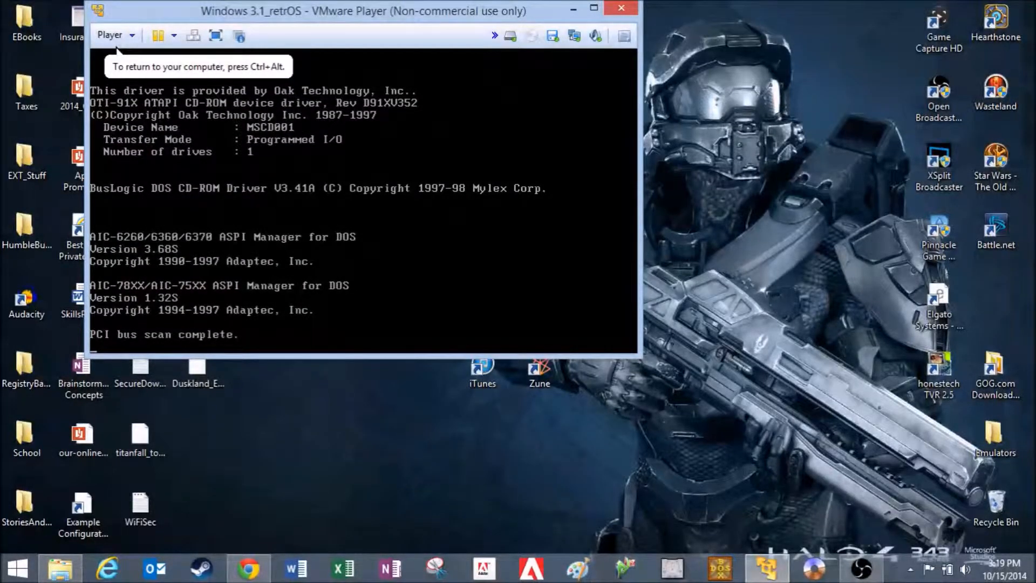
# Switch the virtual floppy drive's image to Disk01 from the DOS_5\Microsoft DOS 5.0 (3.5) folder and save the settings
pyautogui.click(554, 41)
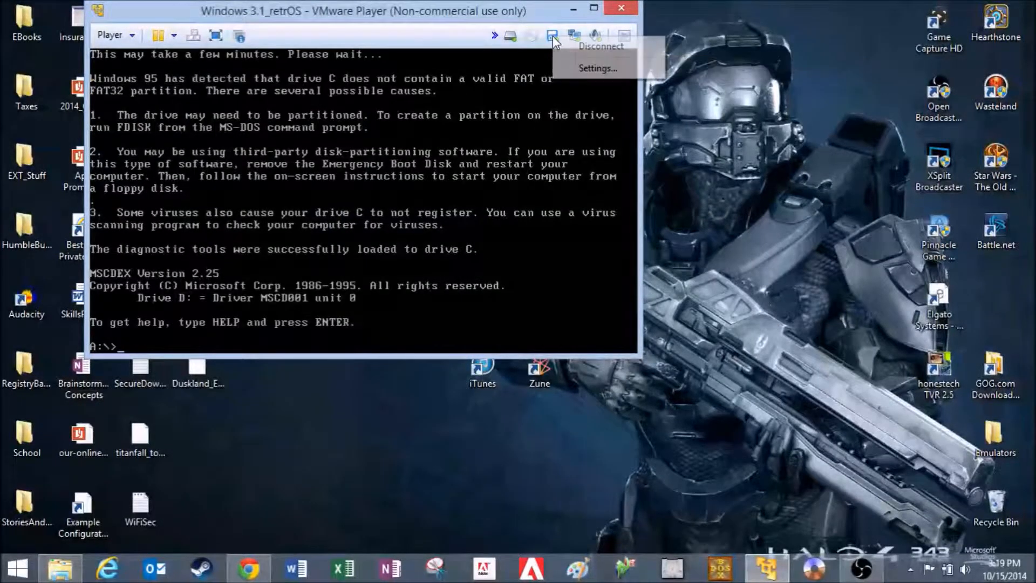
pyautogui.click(605, 75)
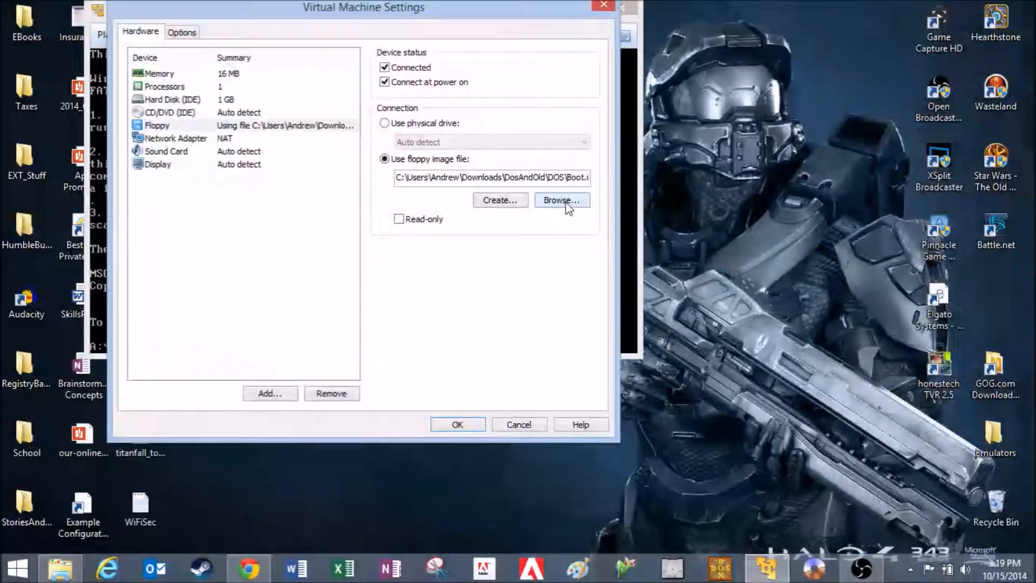
pyautogui.click(559, 201)
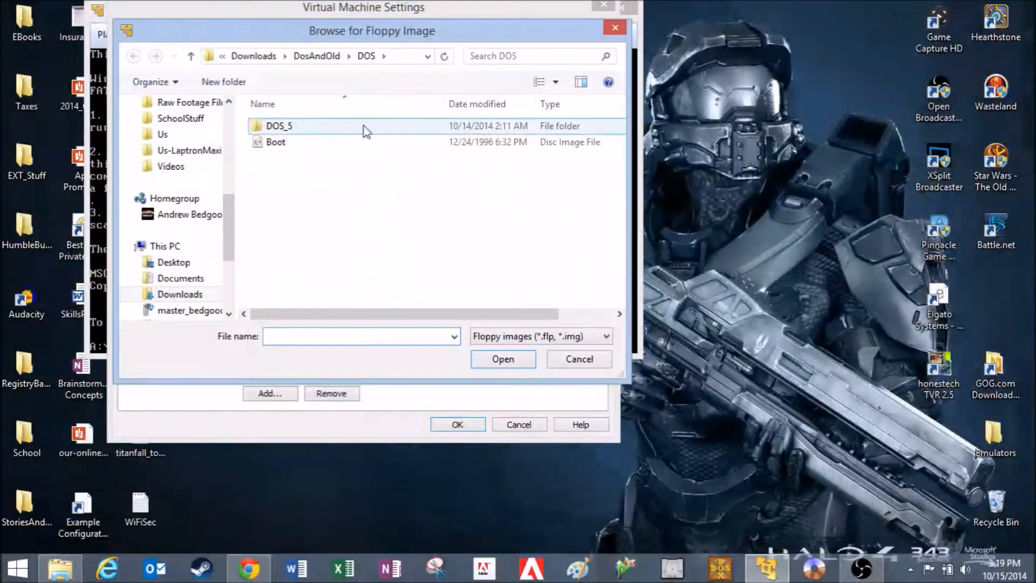
pyautogui.doubleClick(280, 127)
pyautogui.doubleClick(318, 142)
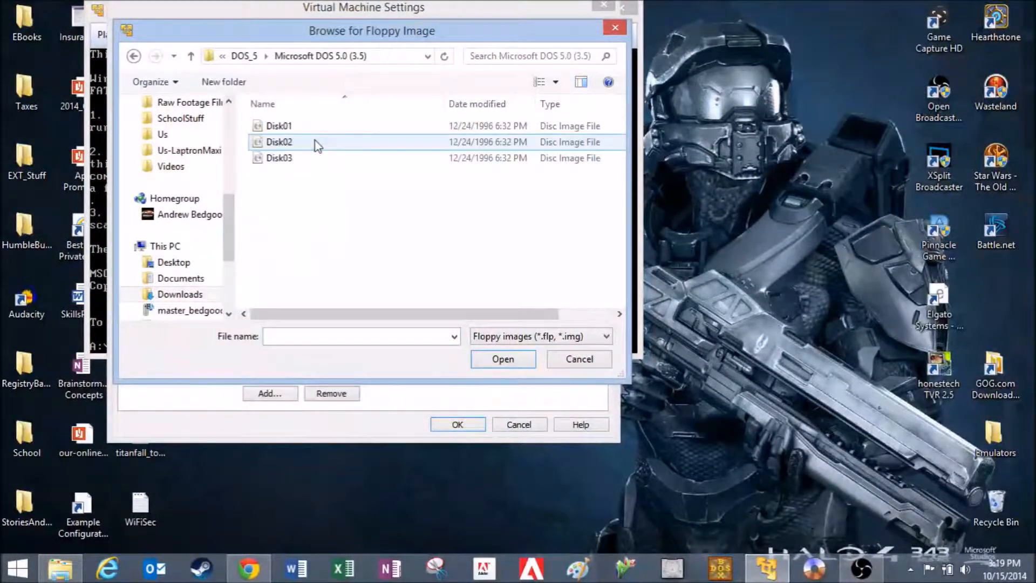
pyautogui.click(299, 129)
pyautogui.doubleClick(300, 131)
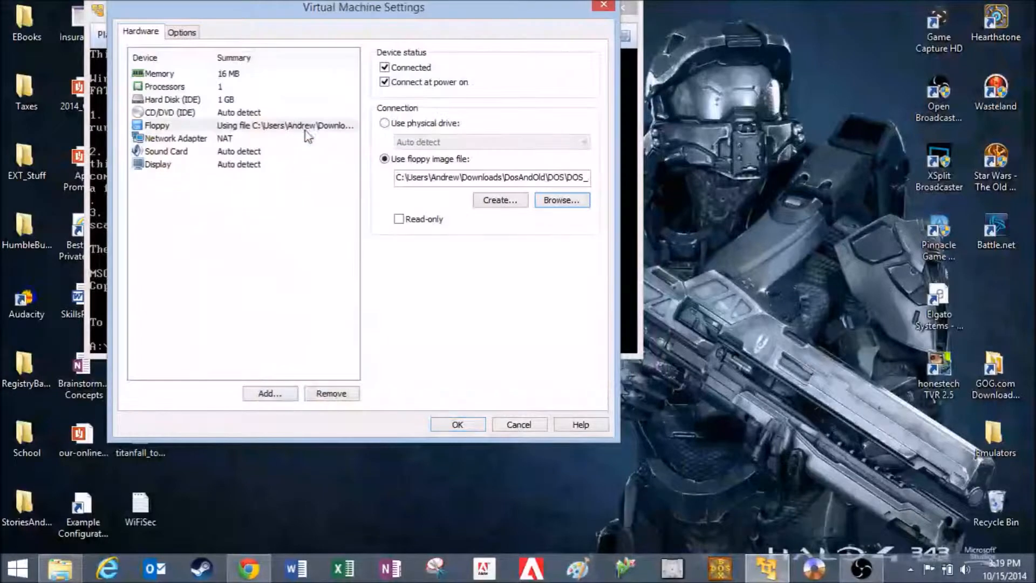
pyautogui.click(458, 424)
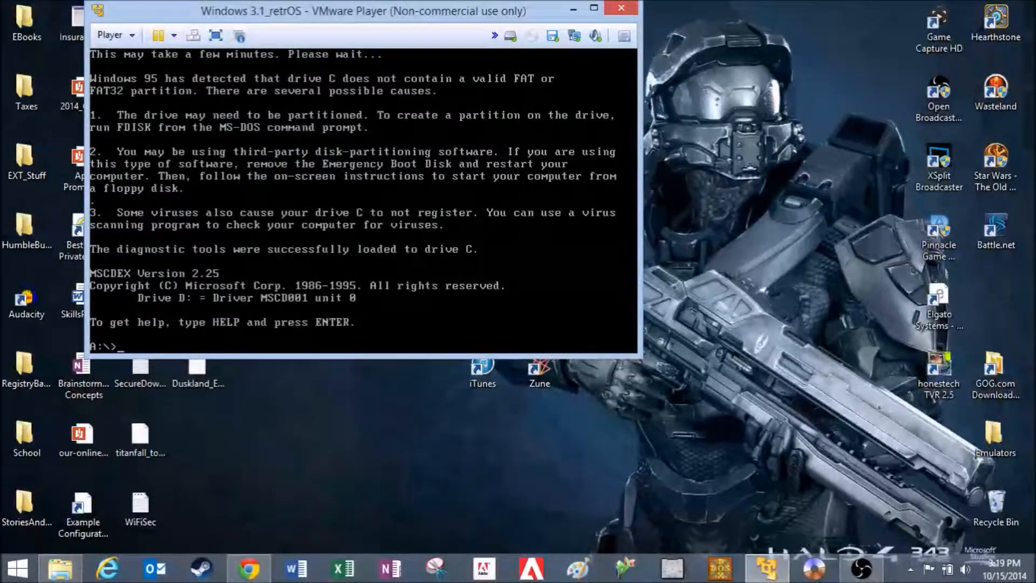
# List the files on drive A: and try to run setup.exe from the floppy
pyautogui.press('Return')
pyautogui.write('setup.exe')
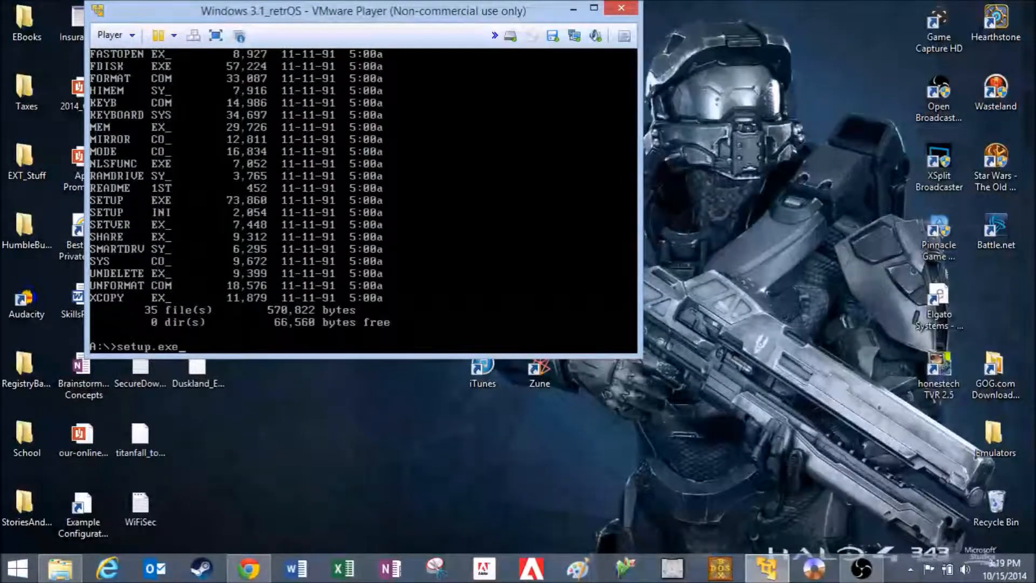
pyautogui.press('Return')
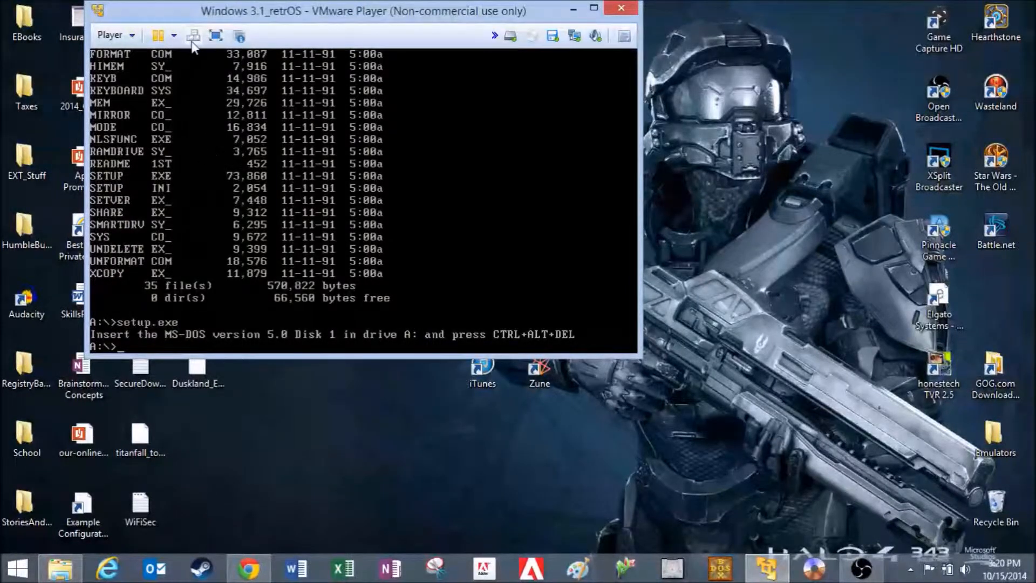
# Restart the virtual machine from the floppy and begin MS-DOS 5.0 Setup with its default settings, allocating all free hard disk space
pyautogui.click(193, 39)
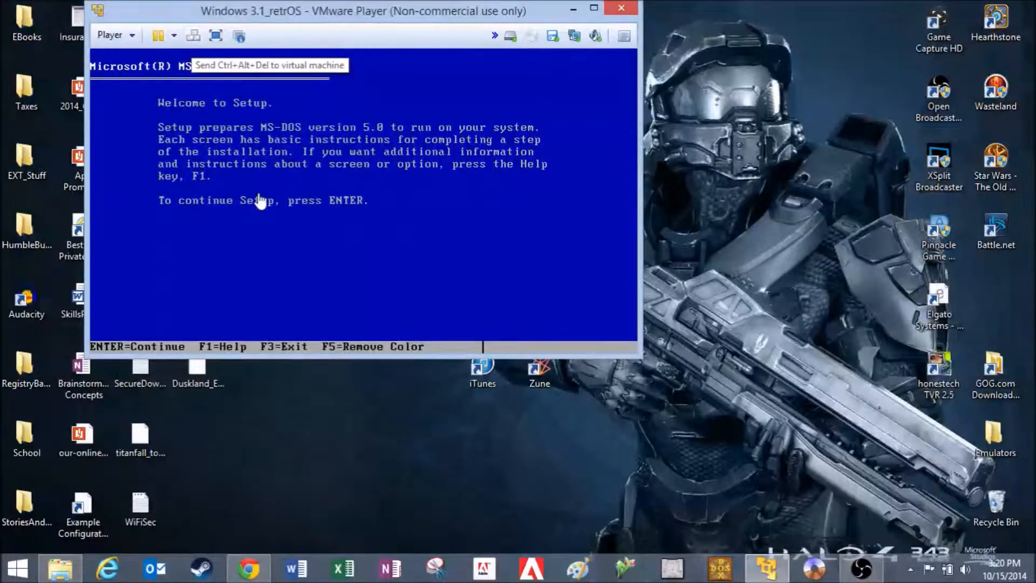
pyautogui.press('Return')
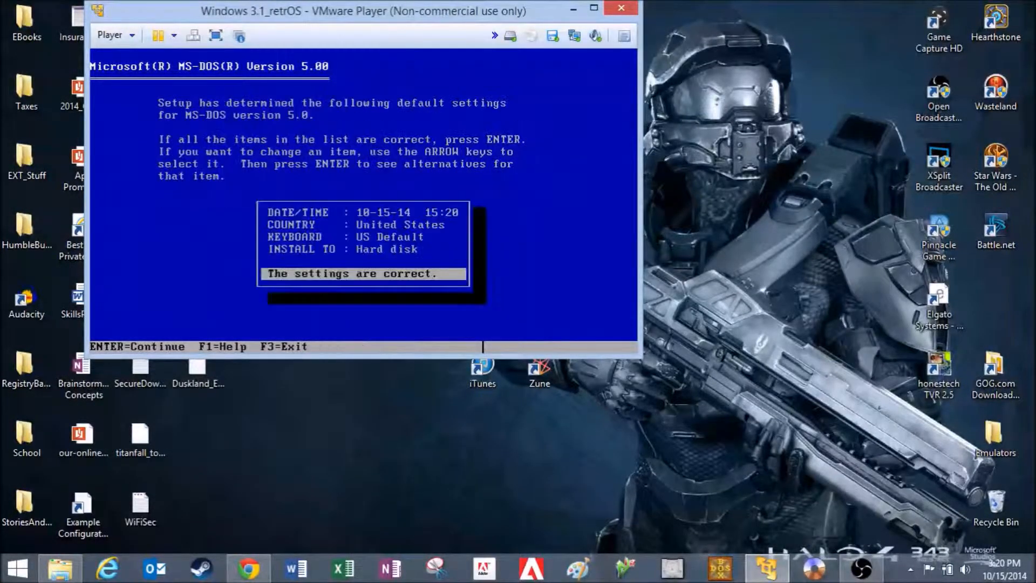
pyautogui.press('Return')
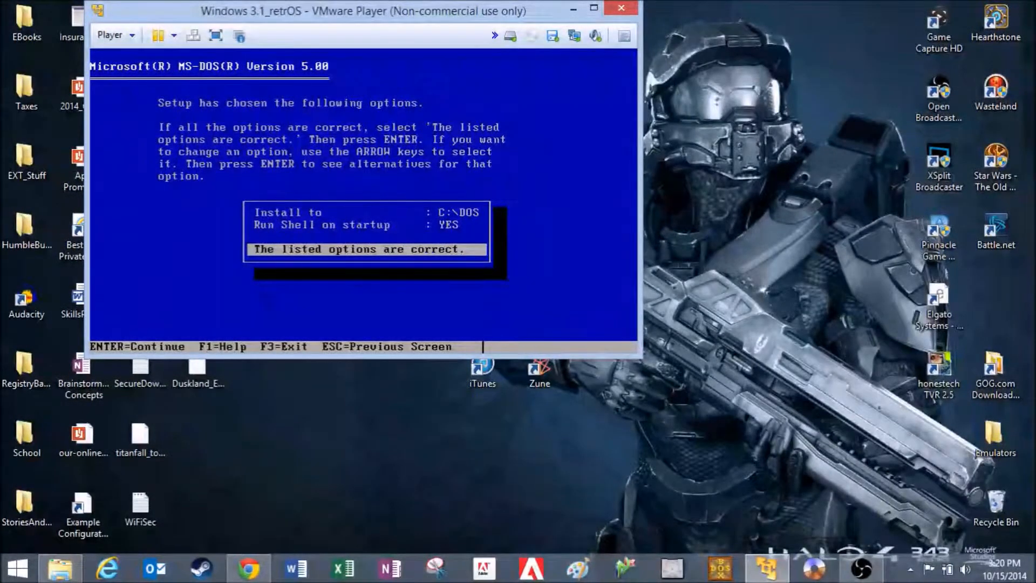
pyautogui.press('Return')
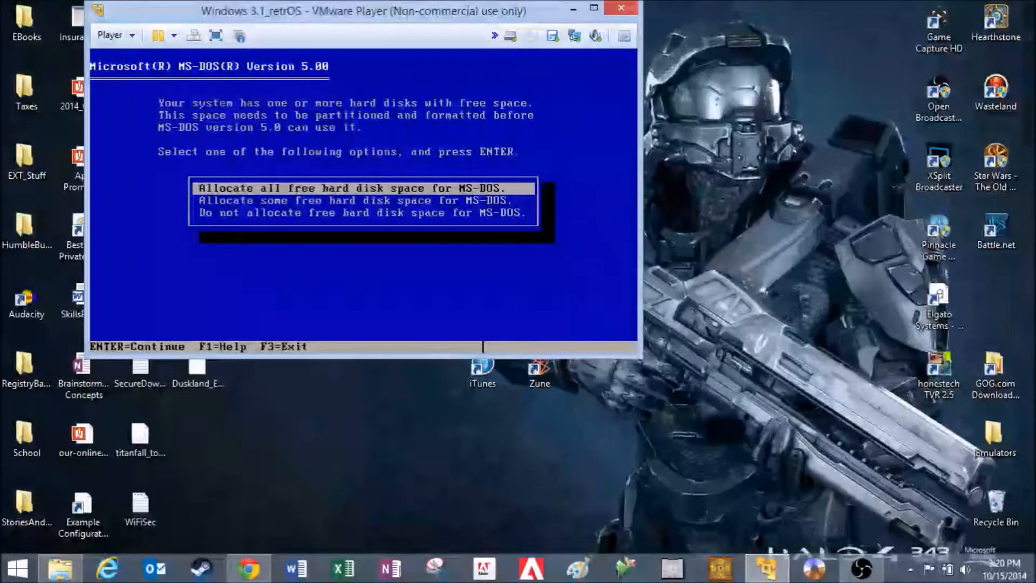
pyautogui.press('Return')
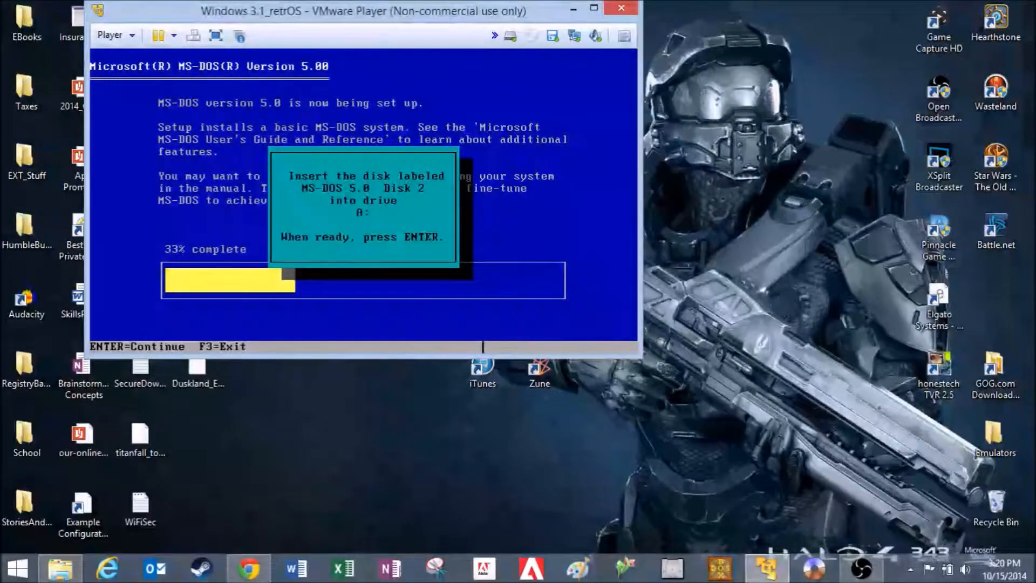
# Swap the virtual floppy image to Disk02 and continue the MS-DOS installation
pyautogui.click(553, 36)
pyautogui.click(605, 80)
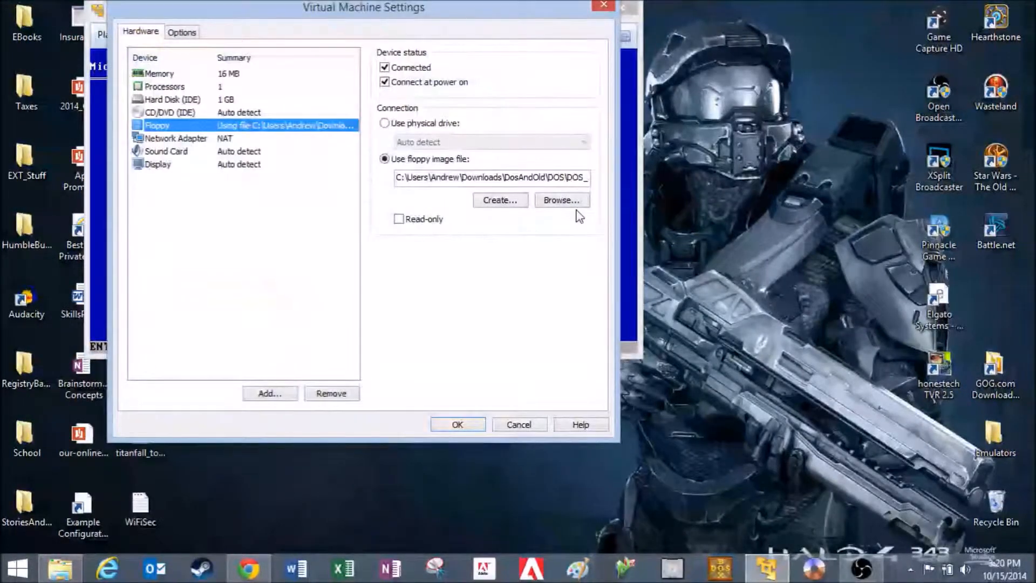
pyautogui.click(575, 201)
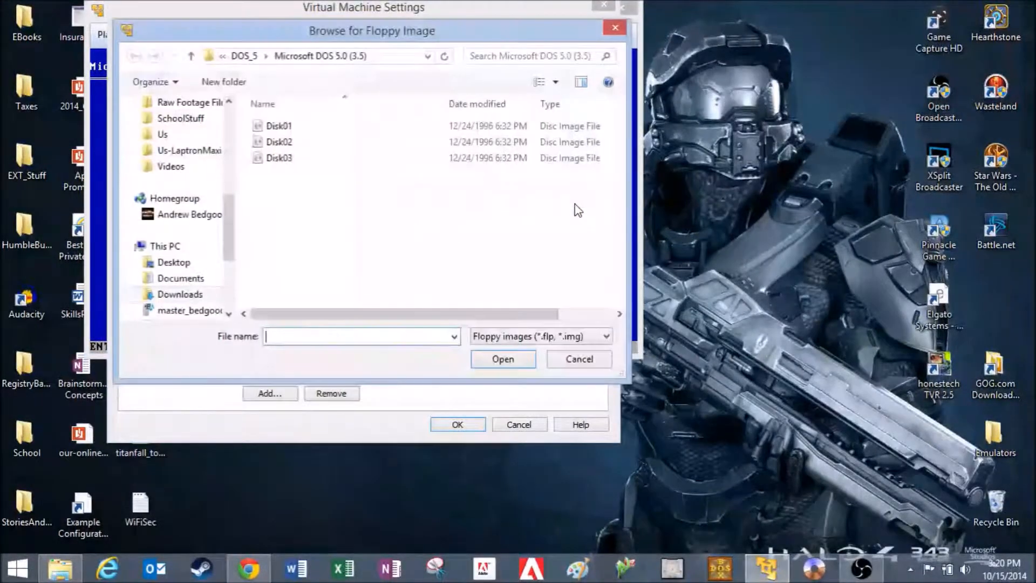
pyautogui.doubleClick(267, 153)
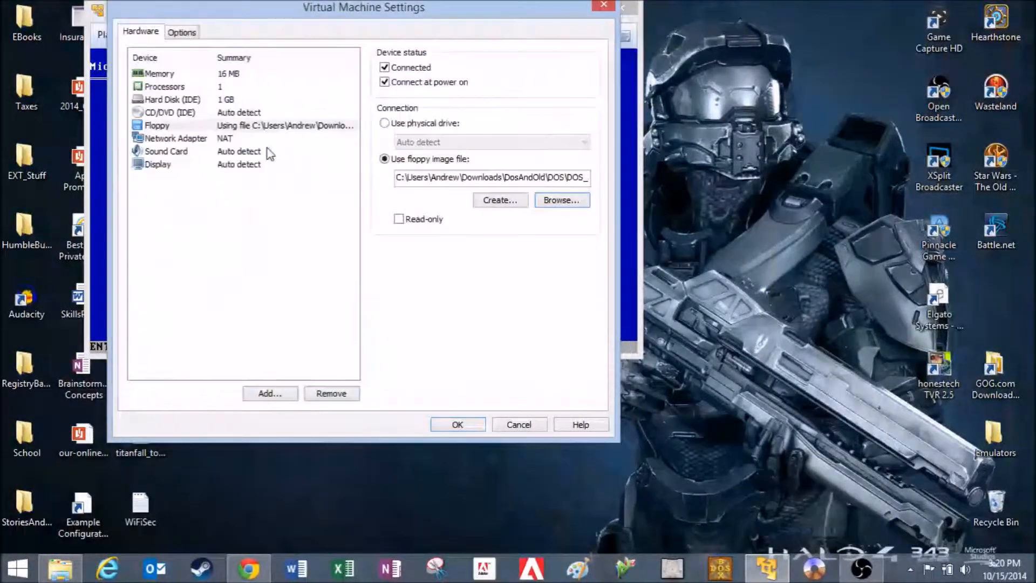
pyautogui.click(464, 426)
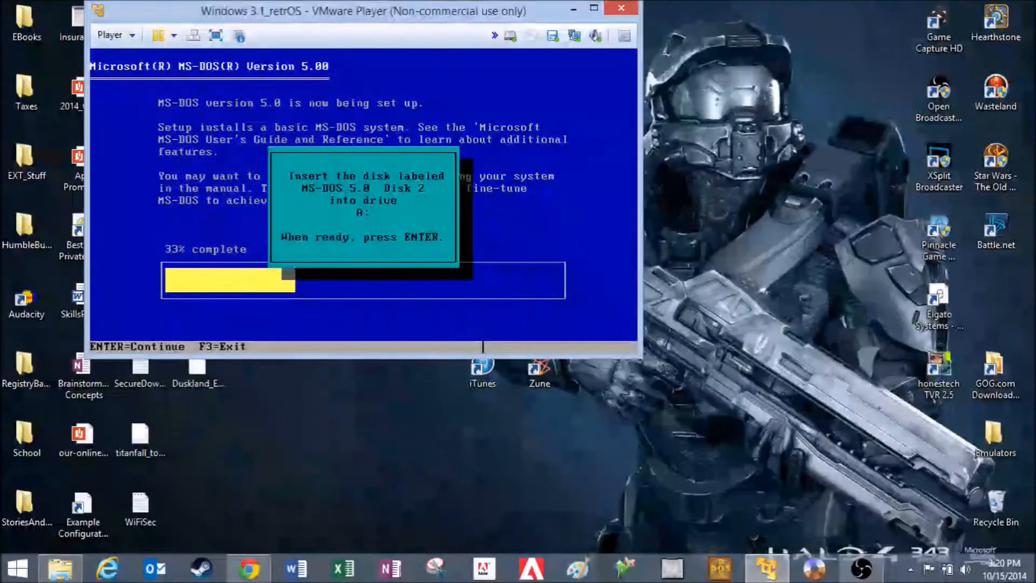
pyautogui.press('Return')
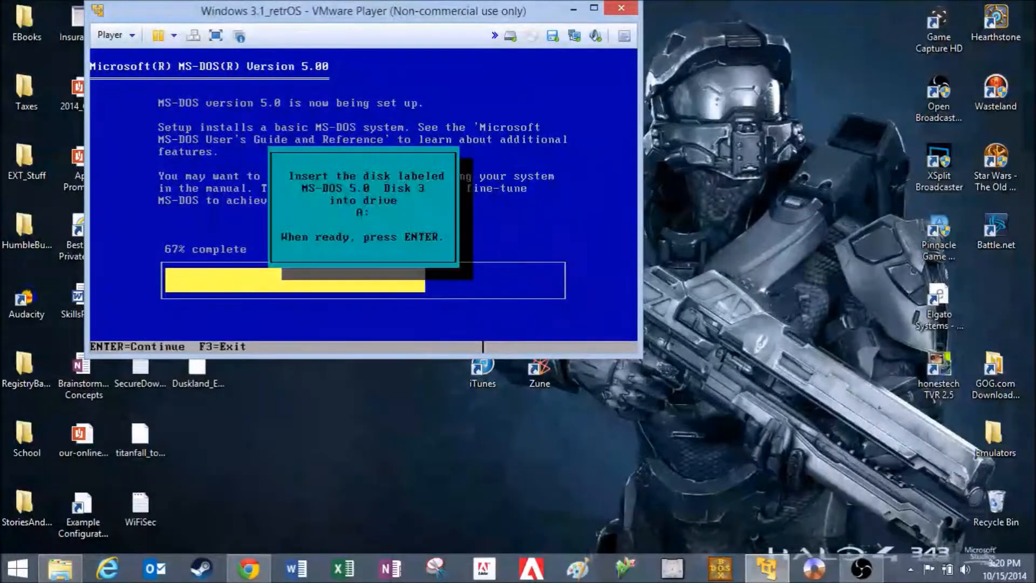
# Swap the virtual floppy image to Disk03 and continue the MS-DOS installation to completion
pyautogui.click(557, 39)
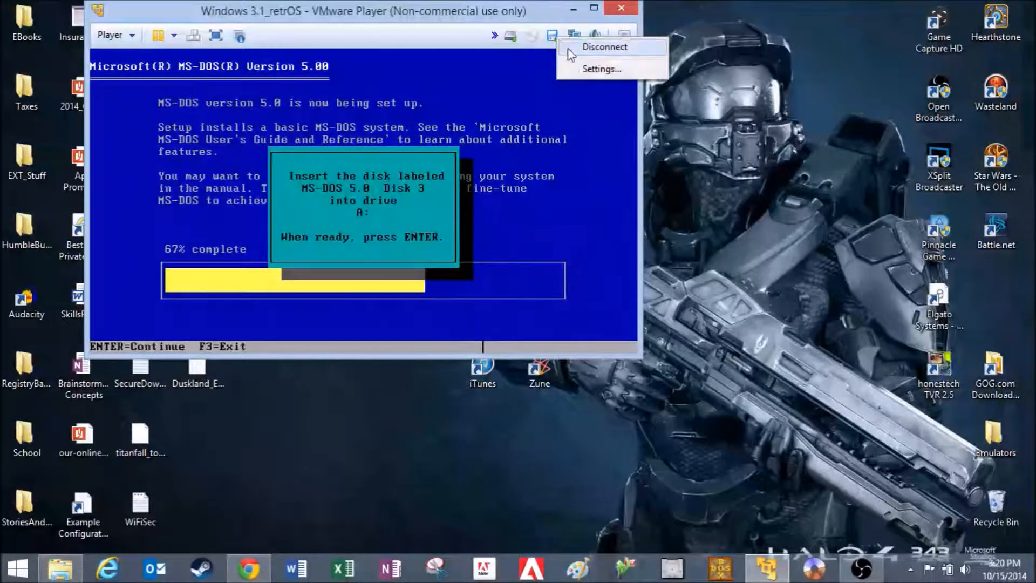
pyautogui.click(587, 70)
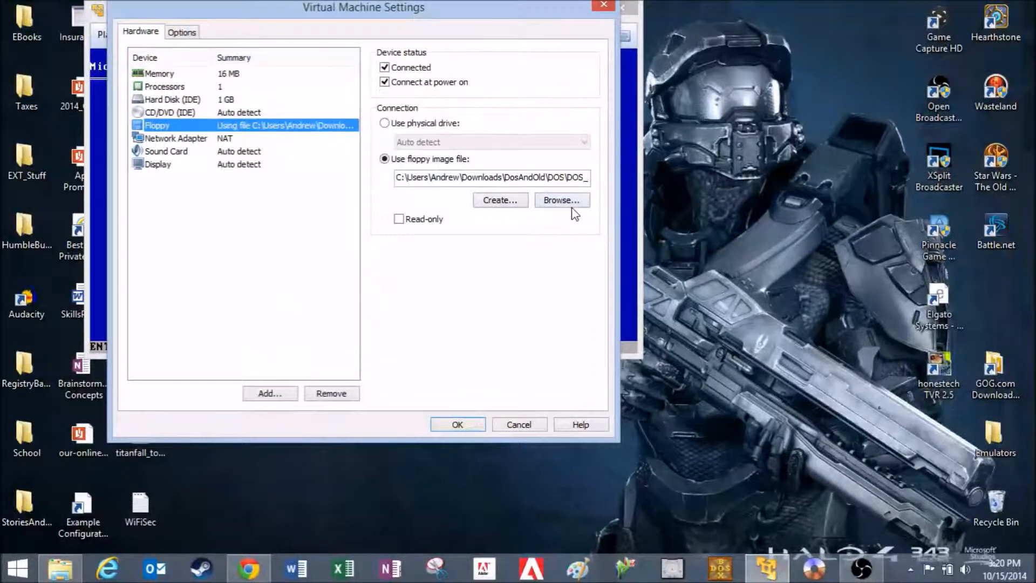
pyautogui.click(571, 204)
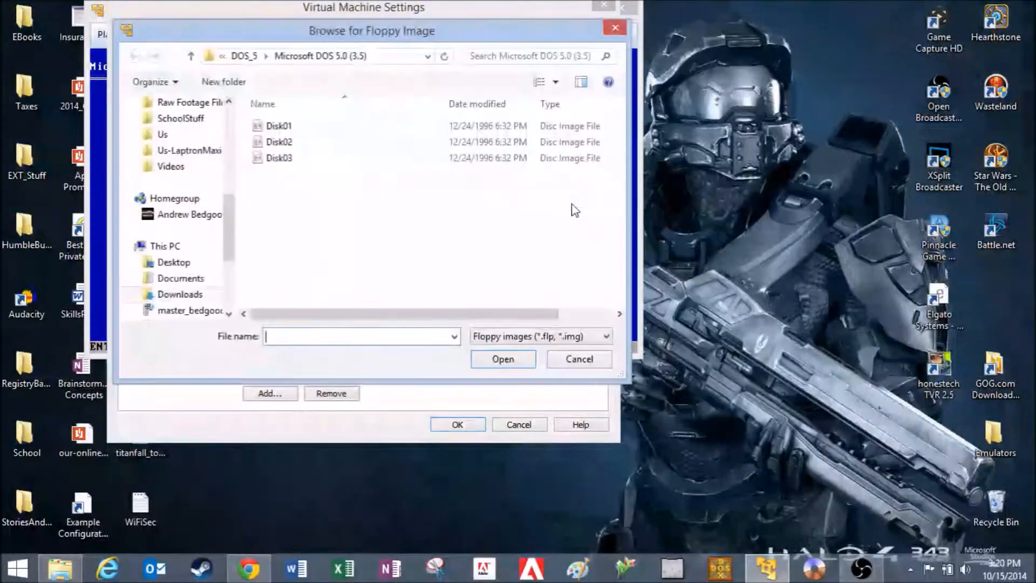
pyautogui.click(296, 161)
pyautogui.doubleClick(296, 161)
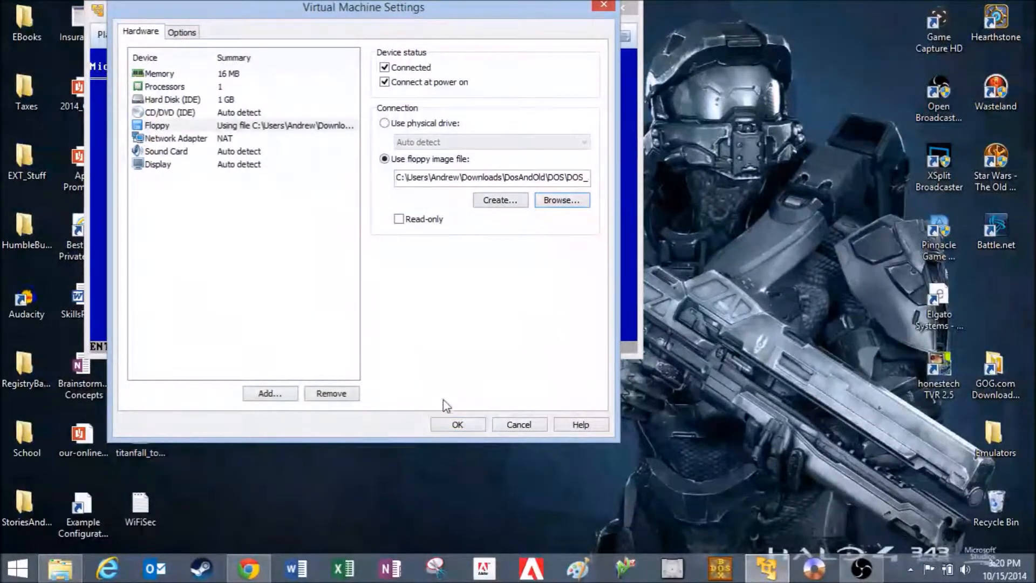
pyautogui.click(450, 426)
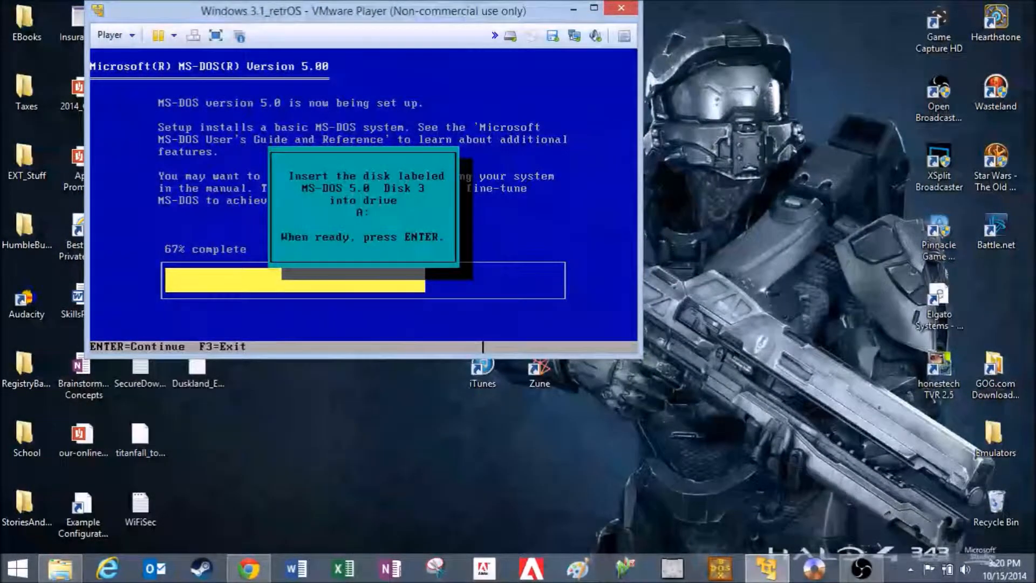
pyautogui.press('Return')
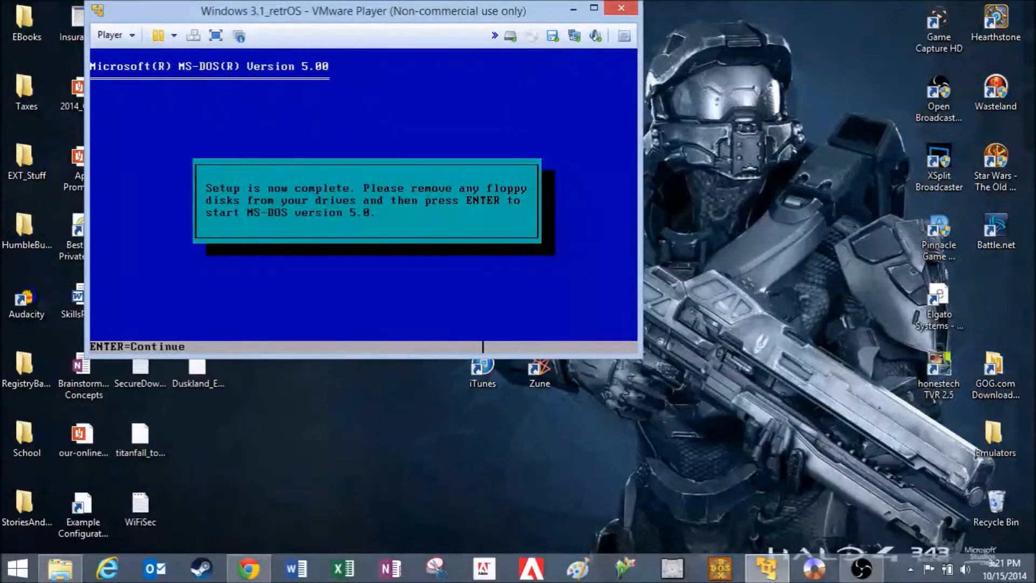
# Disconnect the virtual floppy and finish MS-DOS 5.0 Setup by restarting the virtual machine from its hard disk
pyautogui.click(552, 36)
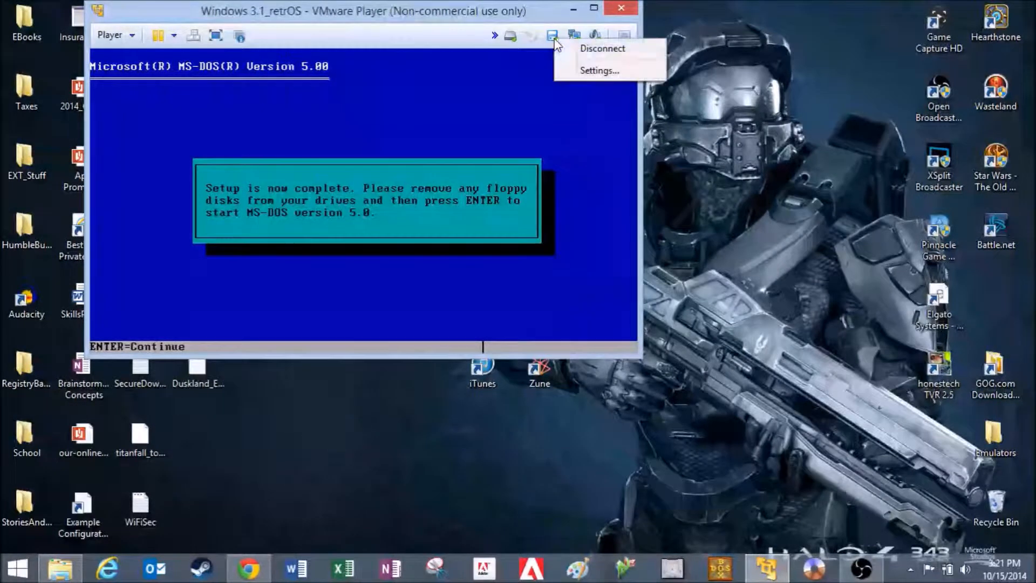
pyautogui.click(591, 47)
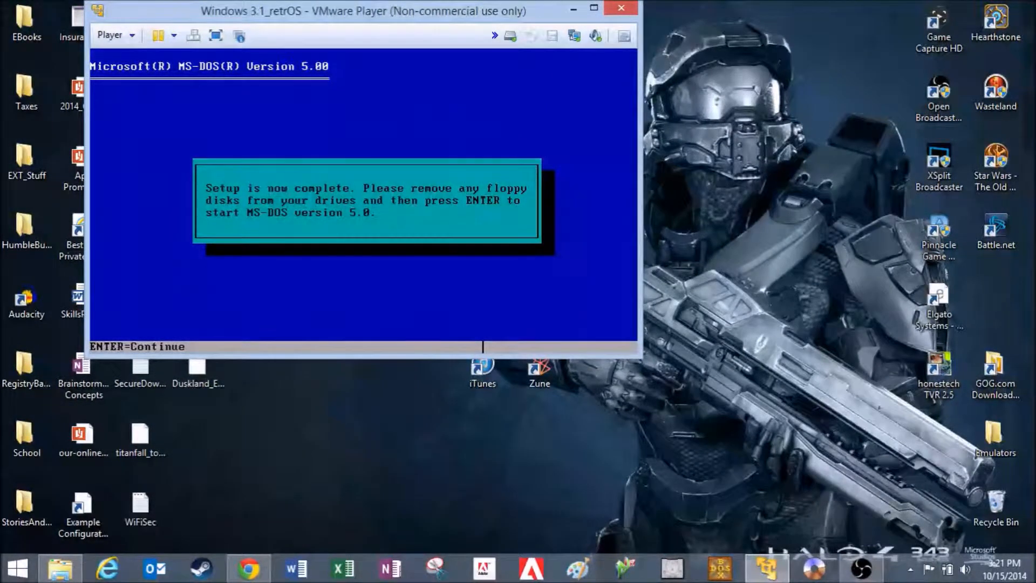
pyautogui.press('Return')
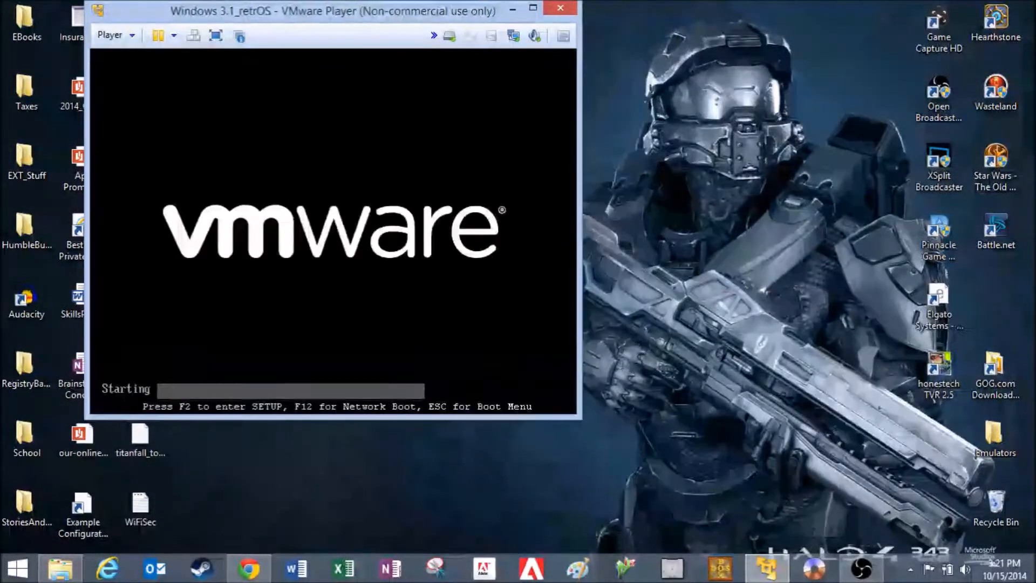
# Connect the virtual floppy drive to the Disk01 image from the Win3Floppy\Win3 folder
pyautogui.hotkey('ctrl', 'alt')
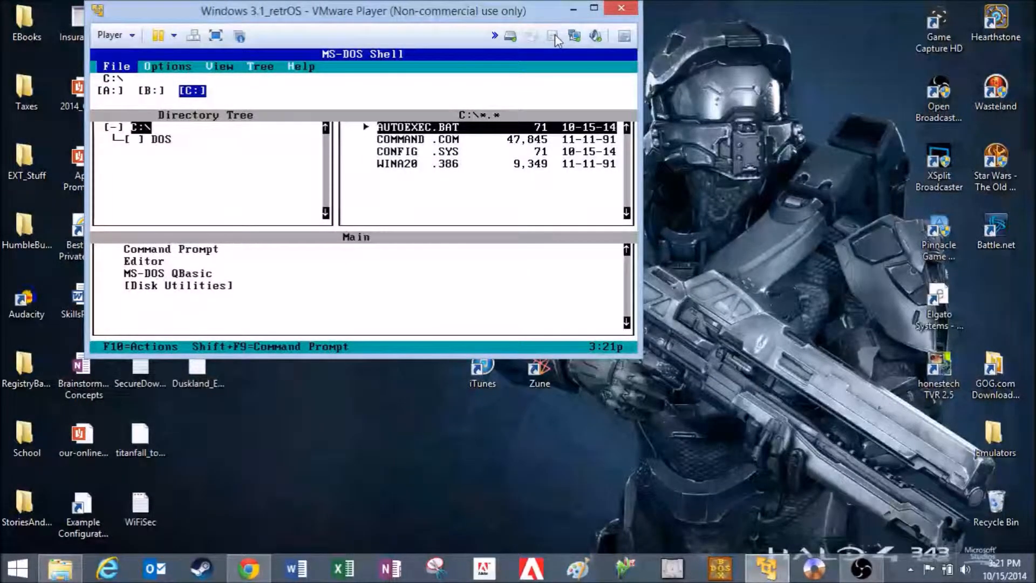
pyautogui.click(555, 34)
pyautogui.click(594, 67)
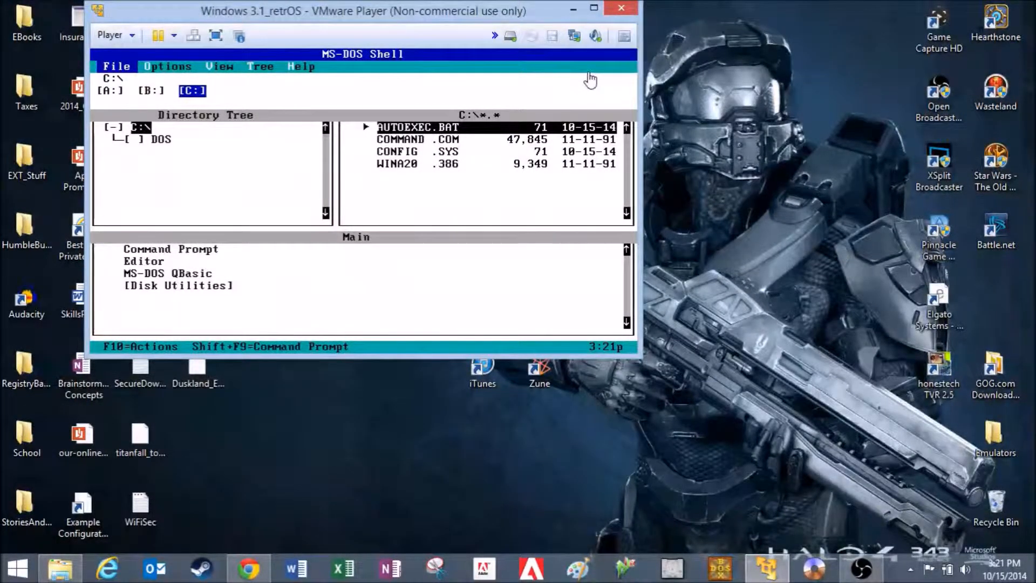
pyautogui.click(559, 200)
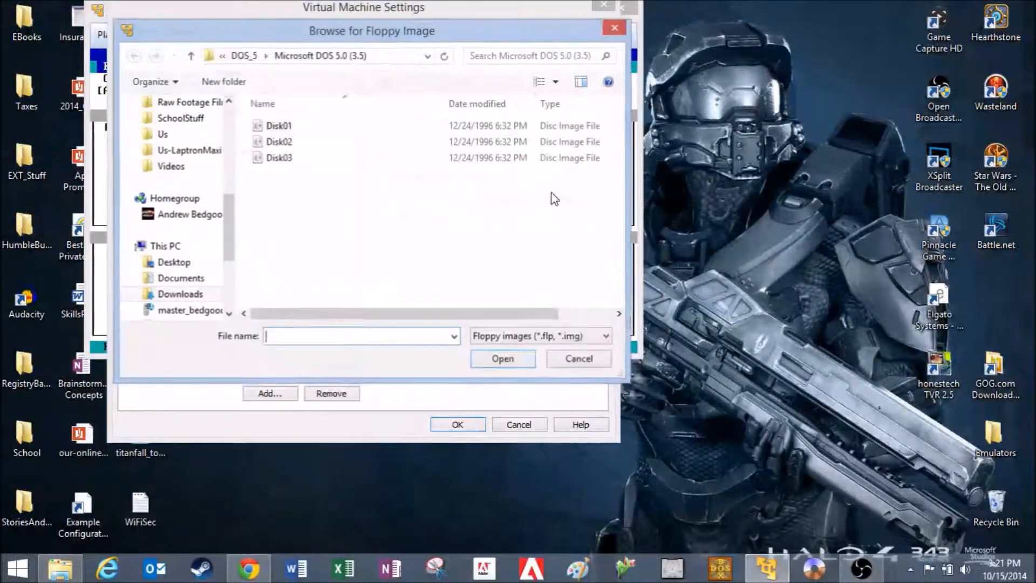
pyautogui.doubleClick(294, 131)
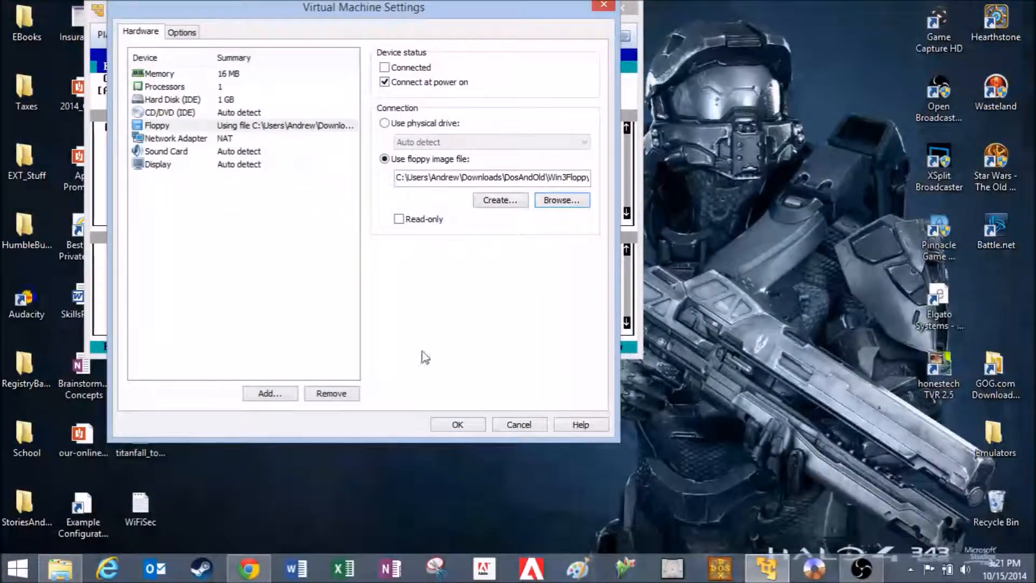
pyautogui.click(456, 428)
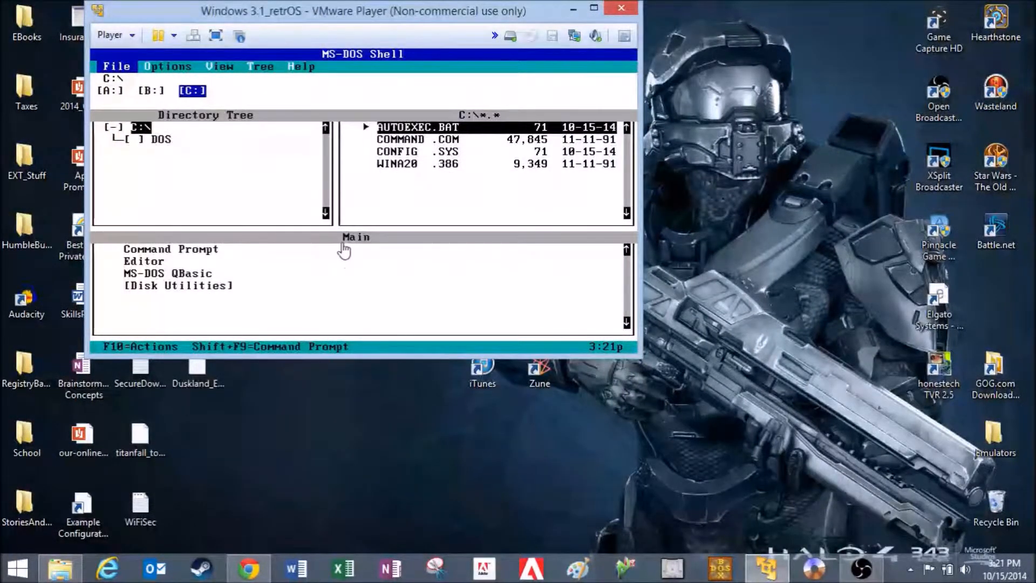
# Switch the MS-DOS Shell to drive A:
pyautogui.press('Escape')
pyautogui.press('Left')
pyautogui.press('Left')
pyautogui.press('Return')
# Run setup.exe from drive A: and begin installing Windows 3.1 with Express Setup
pyautogui.press('alt')
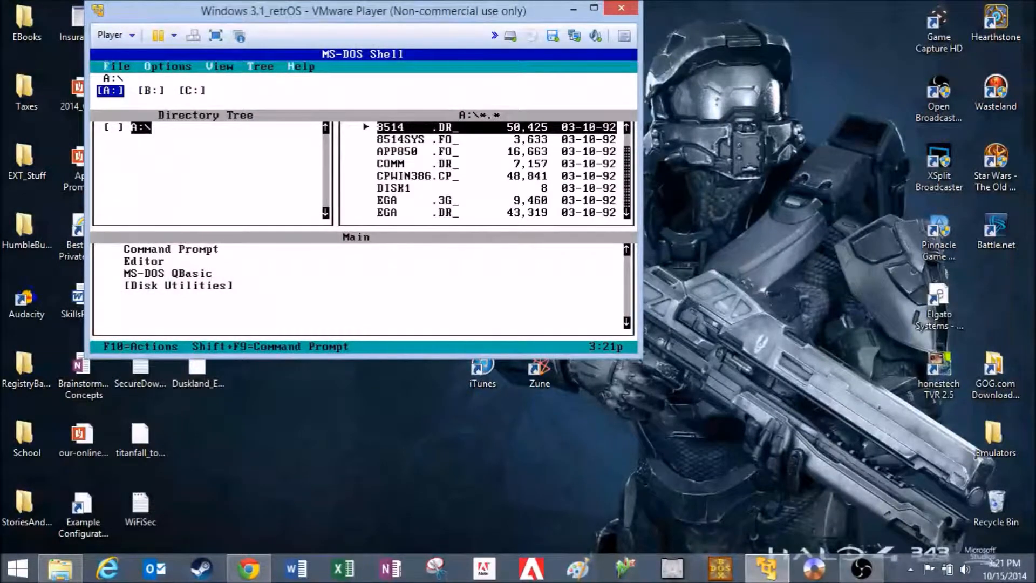
pyautogui.press('f')
pyautogui.press('r')
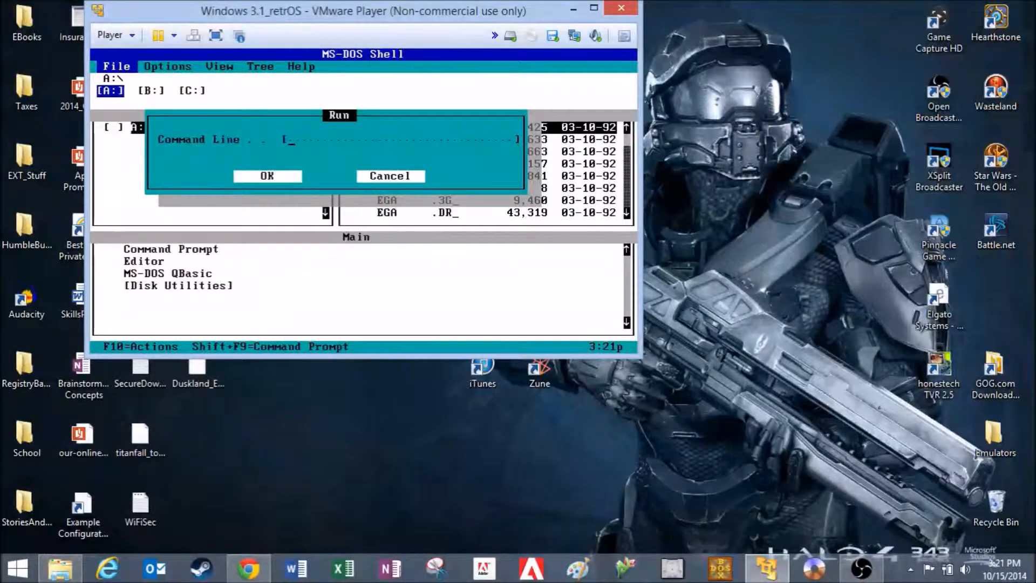
pyautogui.write('setup.exe')
pyautogui.press('Return')
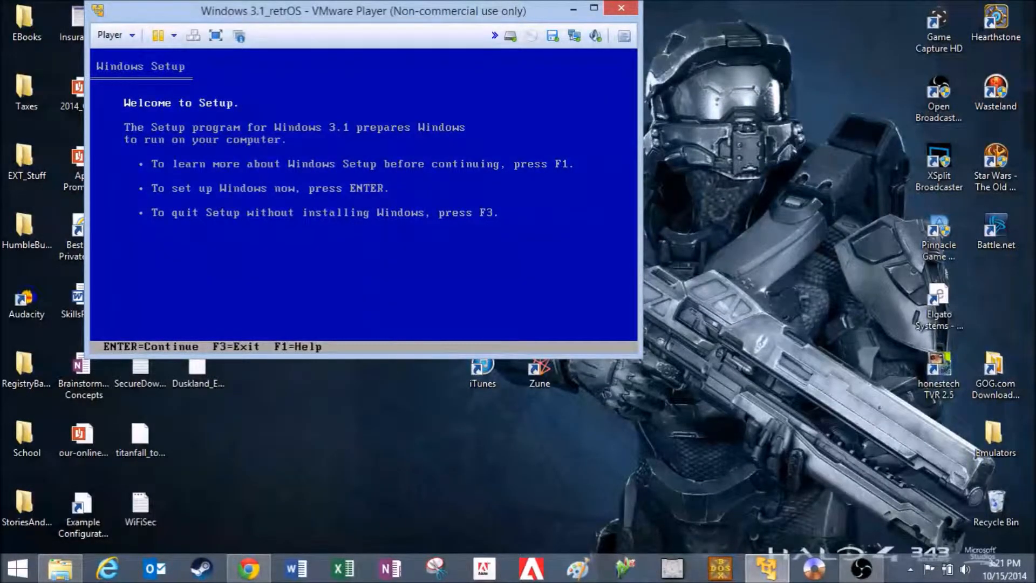
pyautogui.press('Return')
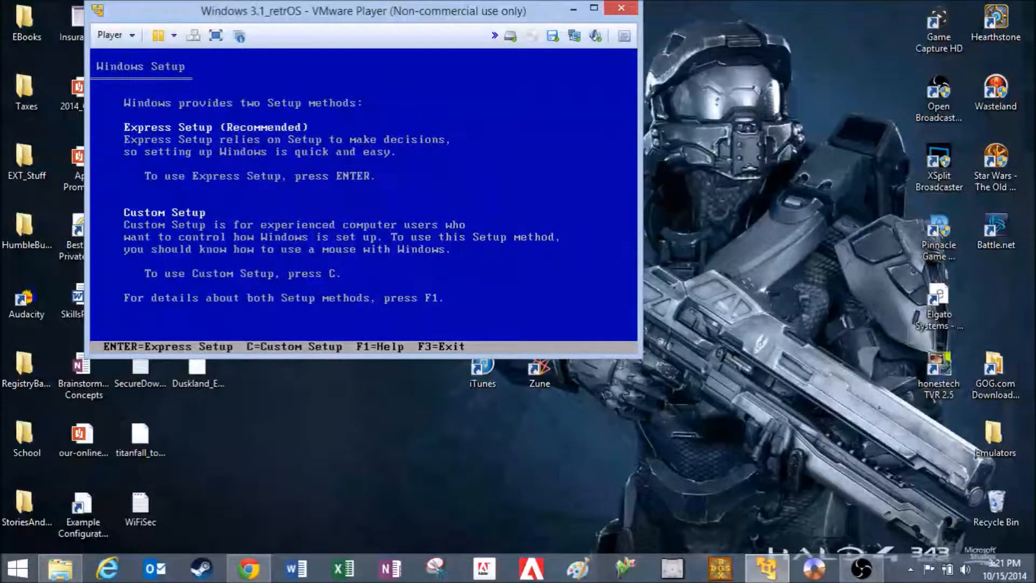
pyautogui.press('Return')
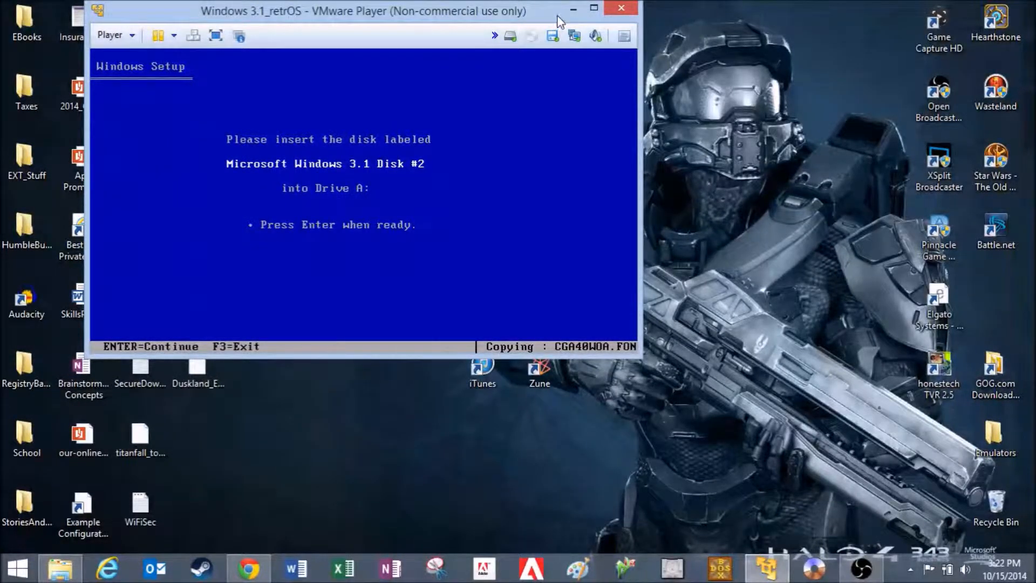
# Swap the virtual floppy image to Disk02 from the Win3 folder and continue Windows Setup
pyautogui.click(552, 38)
pyautogui.click(580, 71)
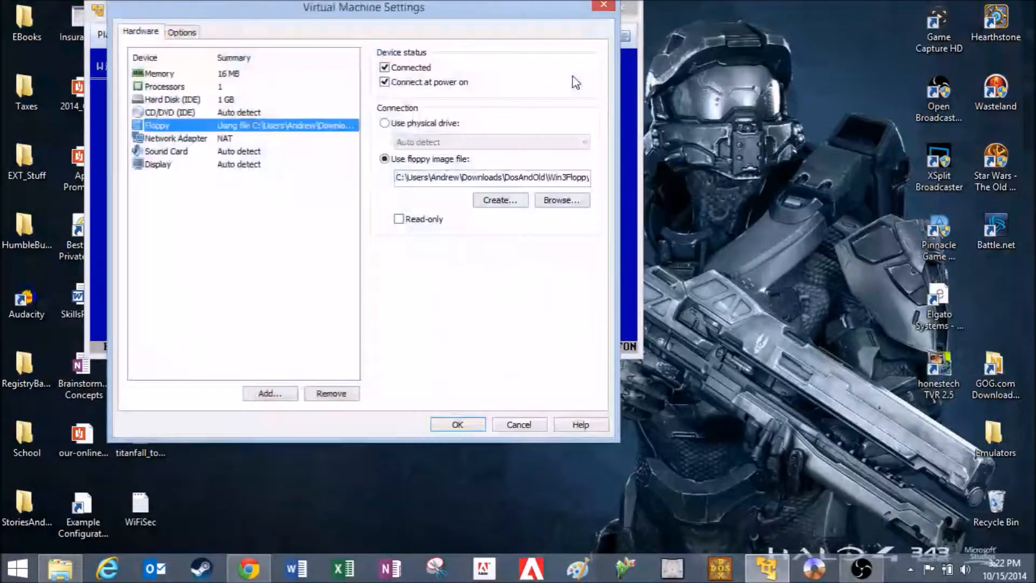
pyautogui.click(561, 200)
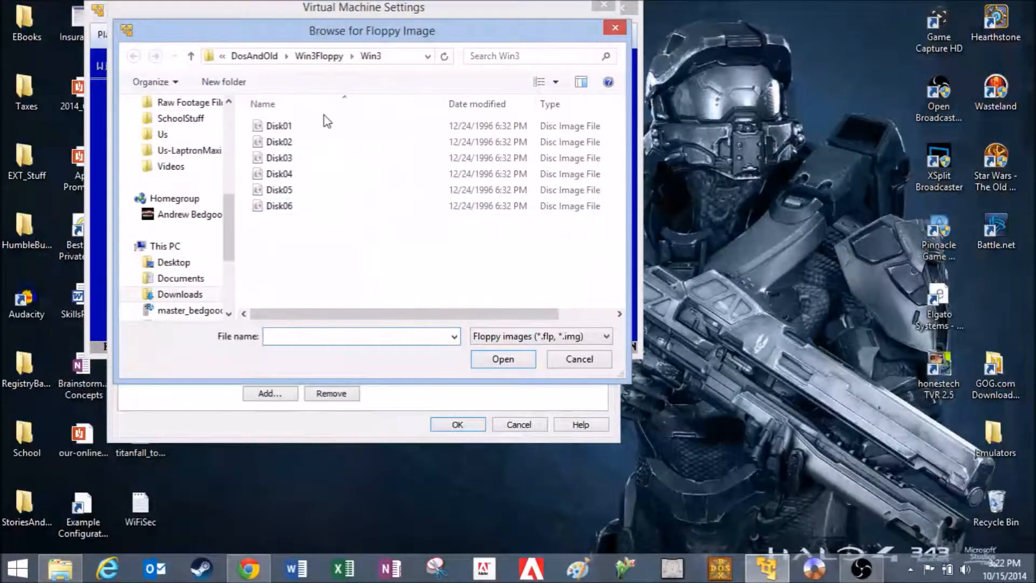
pyautogui.doubleClick(319, 142)
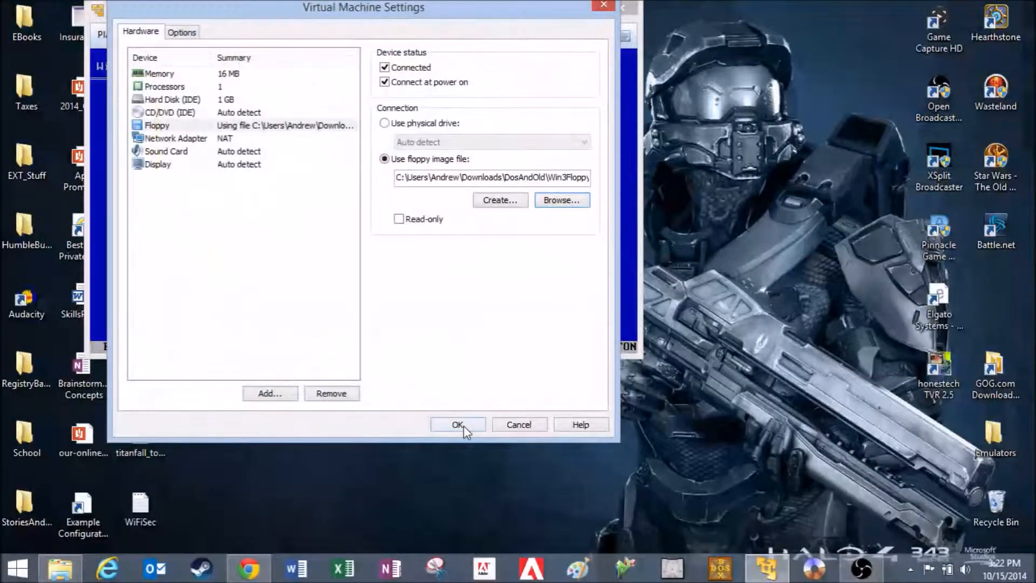
pyautogui.click(462, 425)
pyautogui.click(457, 278)
pyautogui.press('Return')
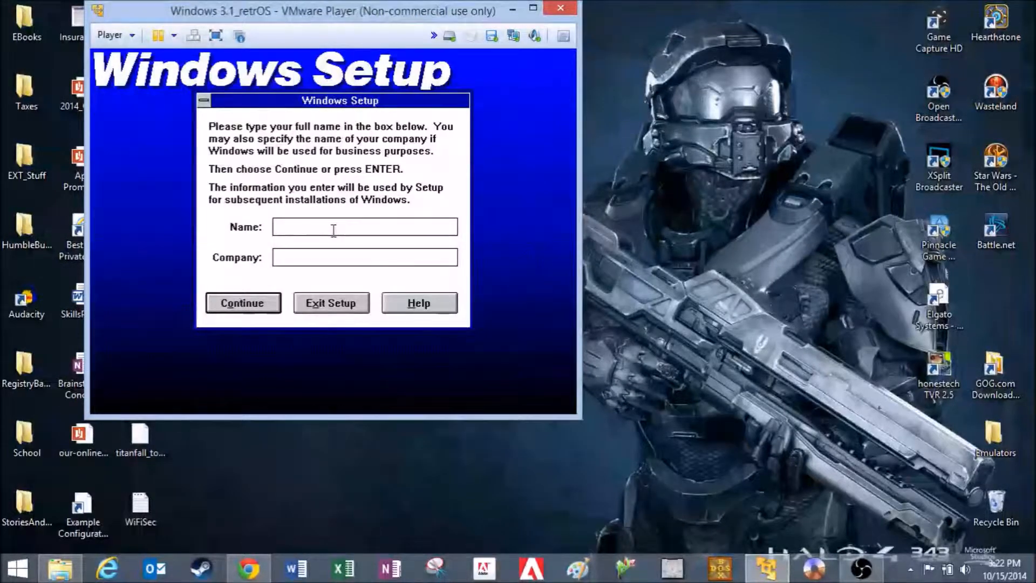
# Enter retrOS as both the name and the company in Windows Setup and confirm the information
pyautogui.write('retrOS')
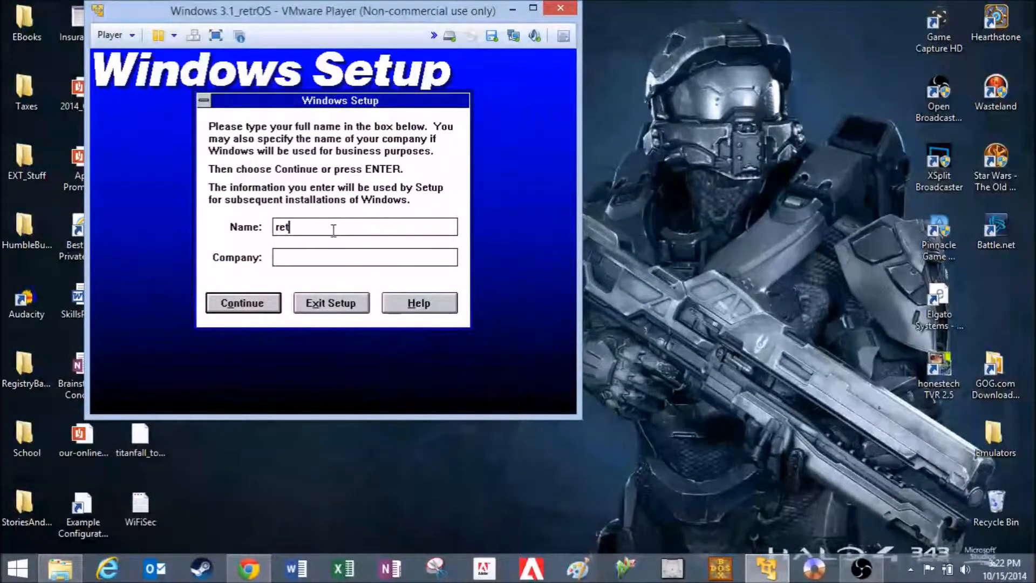
pyautogui.press('Tab')
pyautogui.write('retrOS')
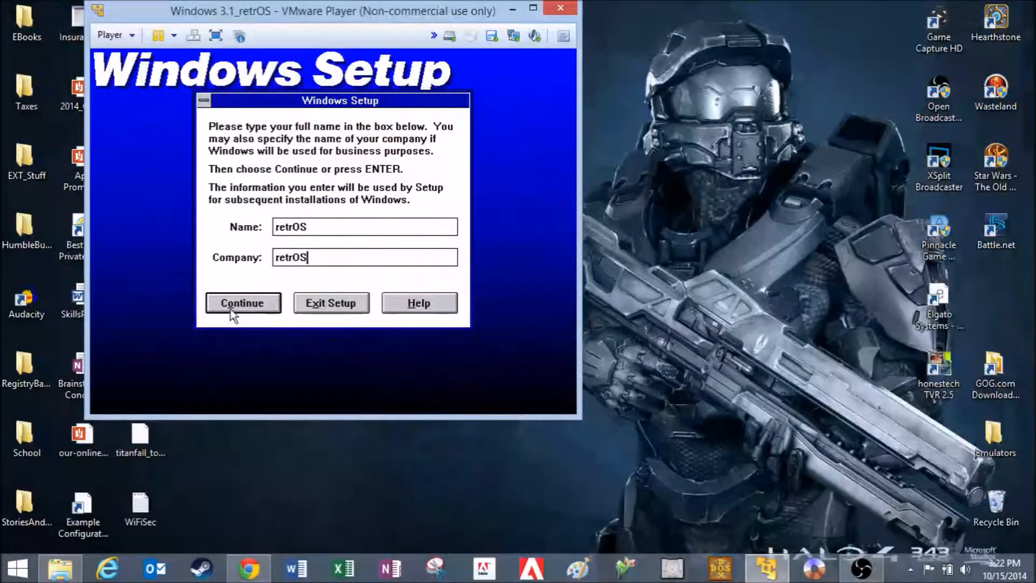
pyautogui.click(231, 309)
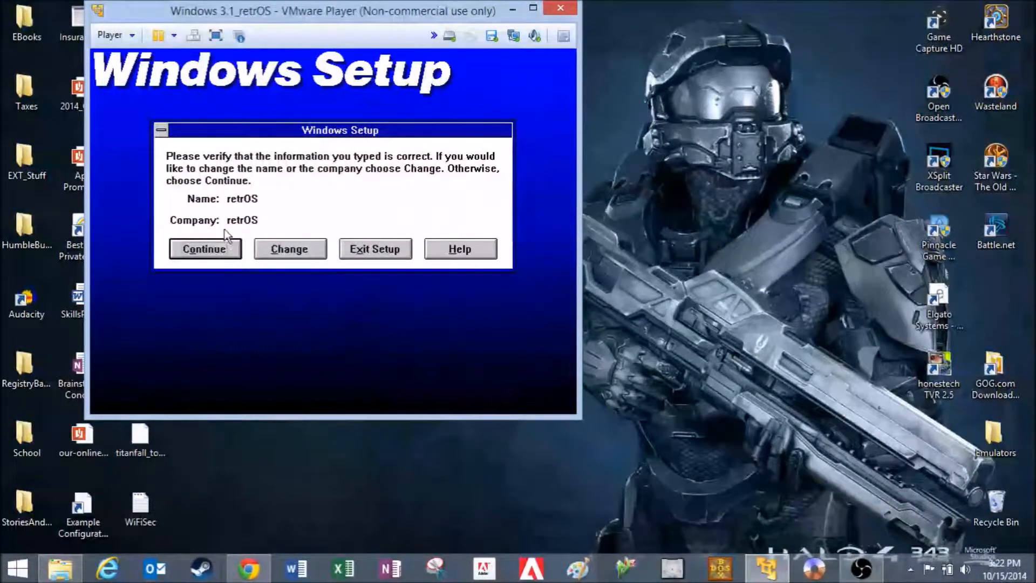
pyautogui.click(222, 250)
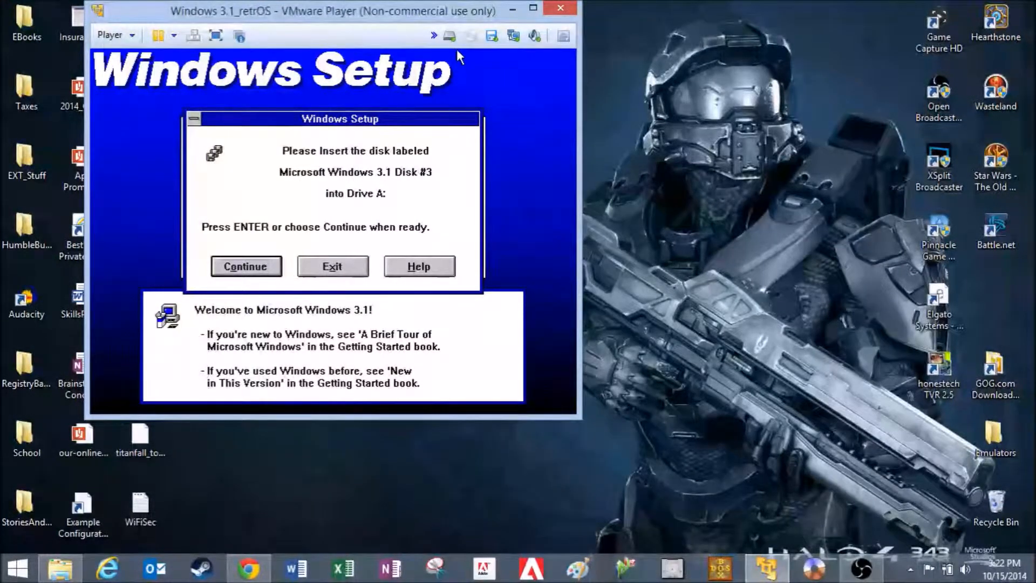
# Swap the virtual floppy image to Disk03 from the Win3 folder for Windows Setup
pyautogui.click(491, 40)
pyautogui.click(517, 77)
pyautogui.click(530, 198)
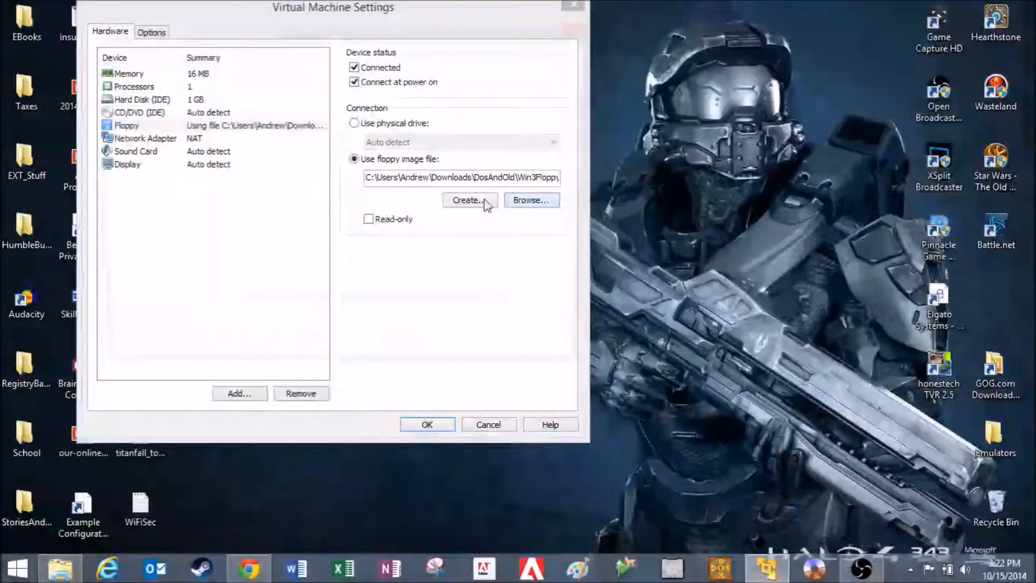
pyautogui.doubleClick(300, 158)
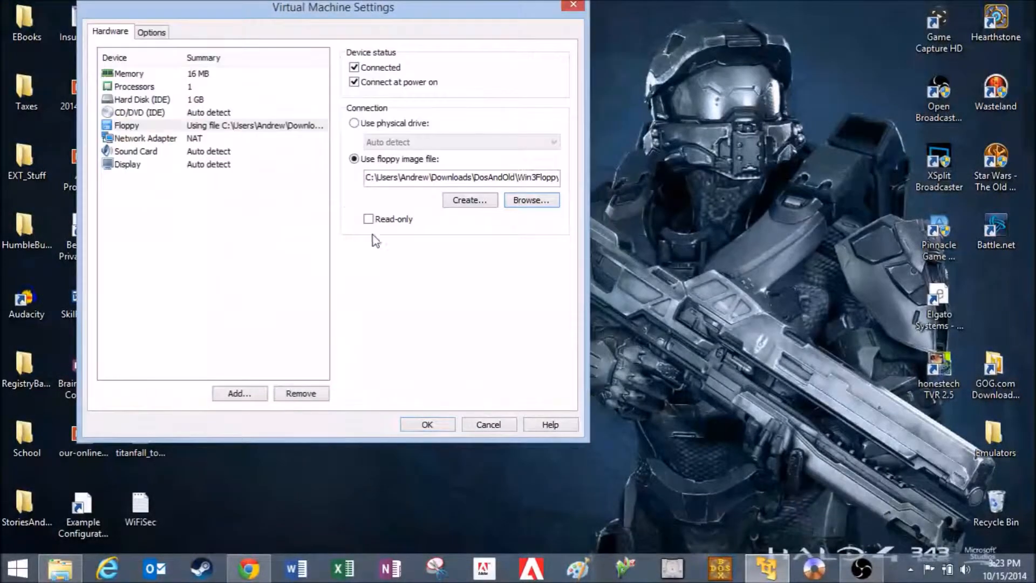
pyautogui.click(426, 423)
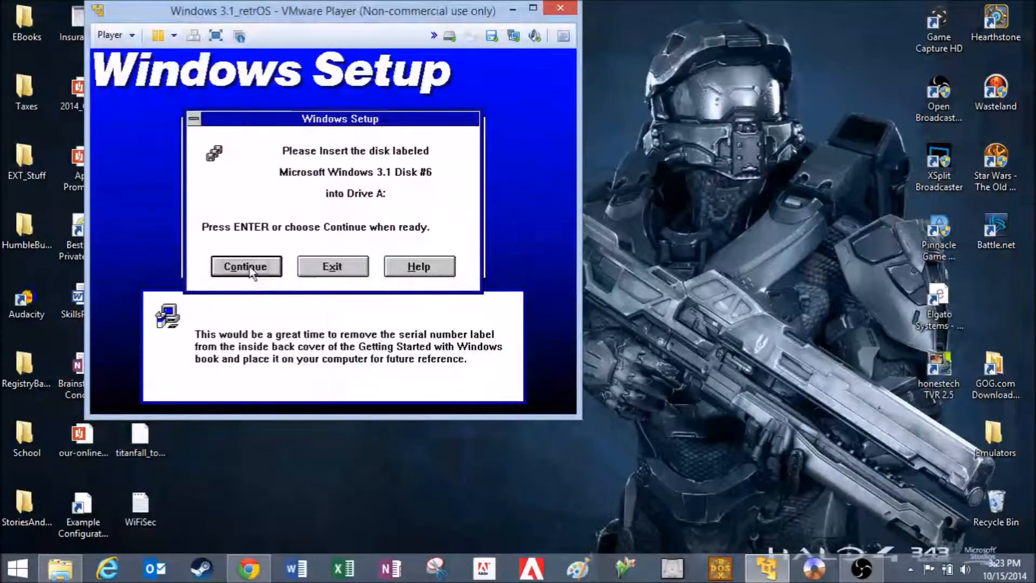
# Continue Windows Setup with Disk #6, skipping printer installation and identifying C:\DOS\EDIT.COM as MS-DOS Editor
pyautogui.click(249, 270)
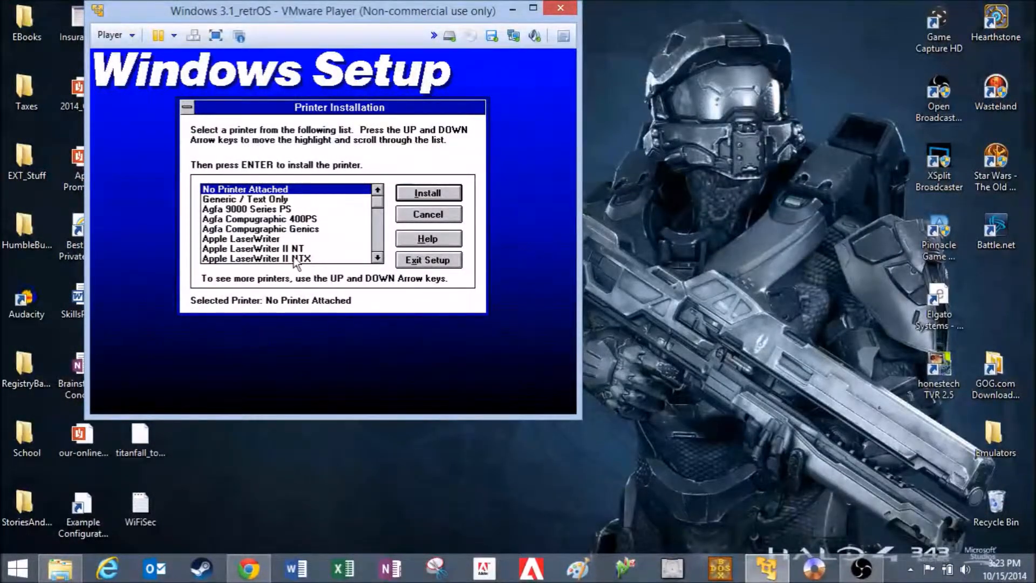
pyautogui.click(441, 212)
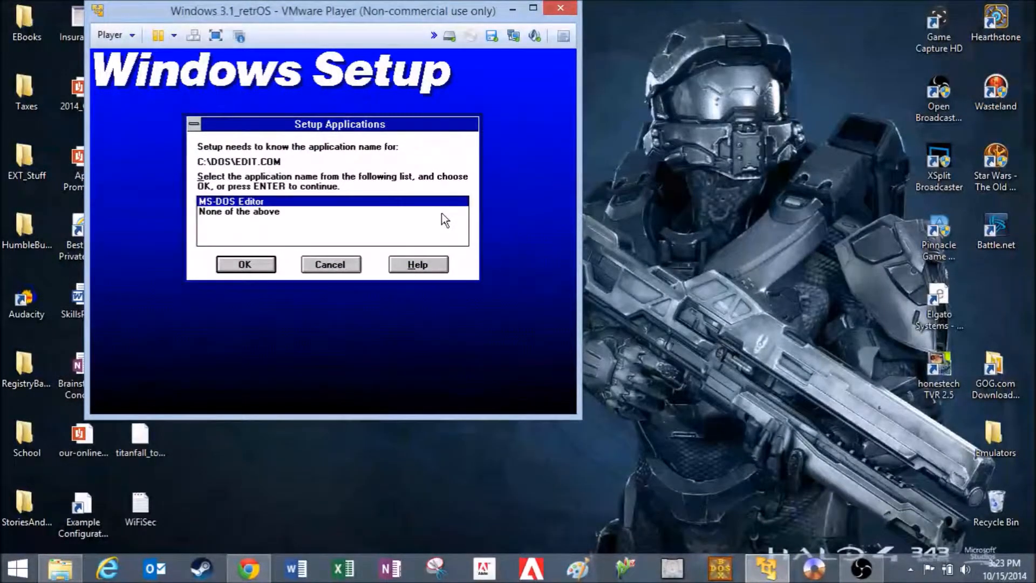
pyautogui.click(245, 260)
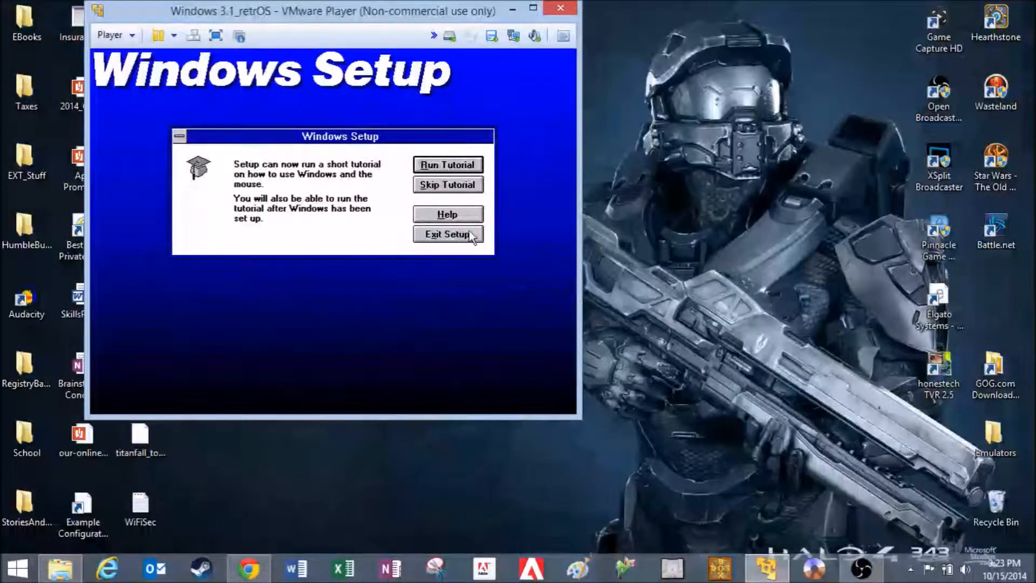
# Skip the Windows tutorial and reboot the virtual machine to finish Windows Setup
pyautogui.click(477, 185)
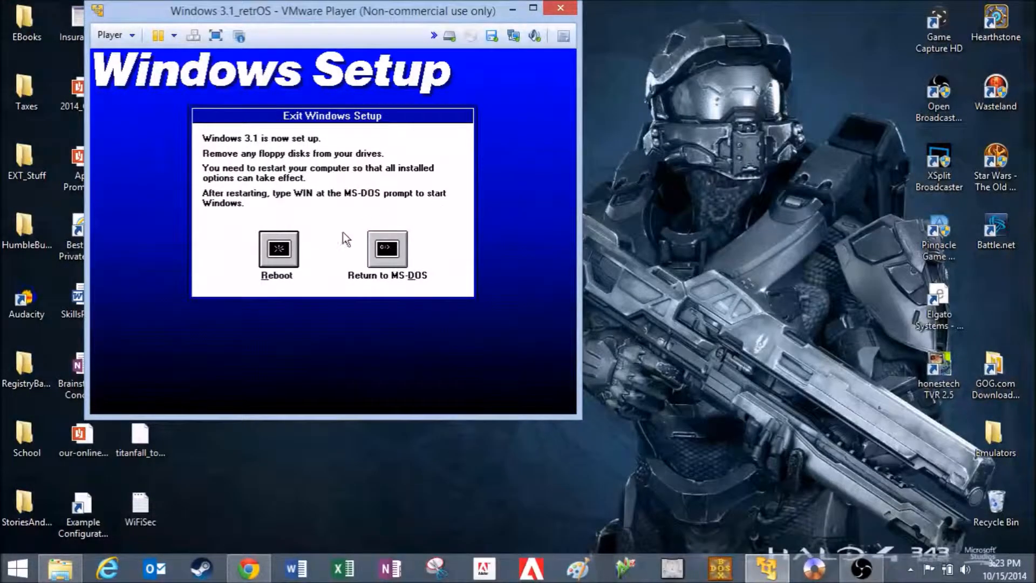
pyautogui.click(282, 250)
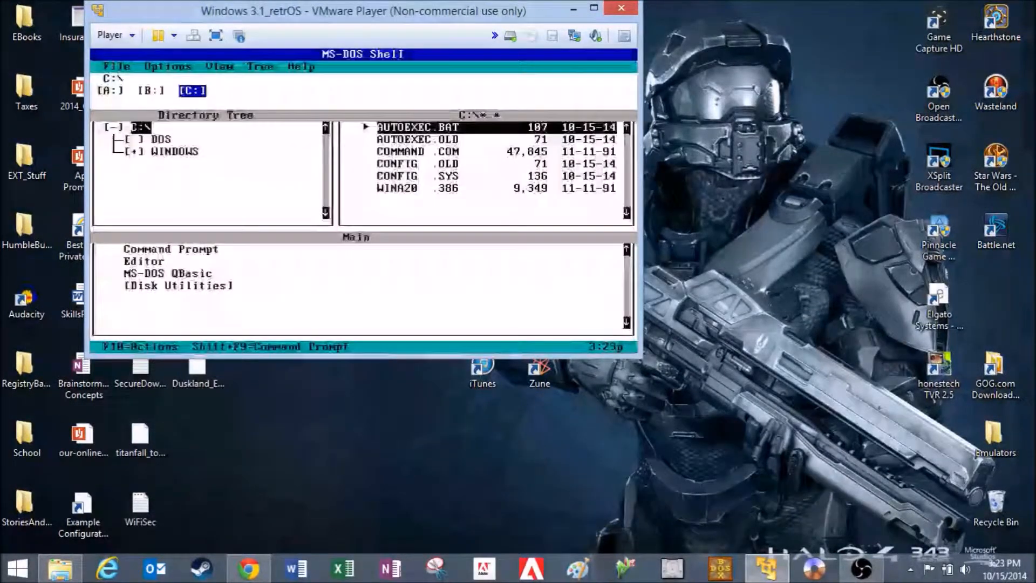
# Start Windows 3.1 from the MS-DOS Shell by running the command windows\win
pyautogui.press('F10')
pyautogui.press('Return')
pyautogui.write('rwindows\\win')
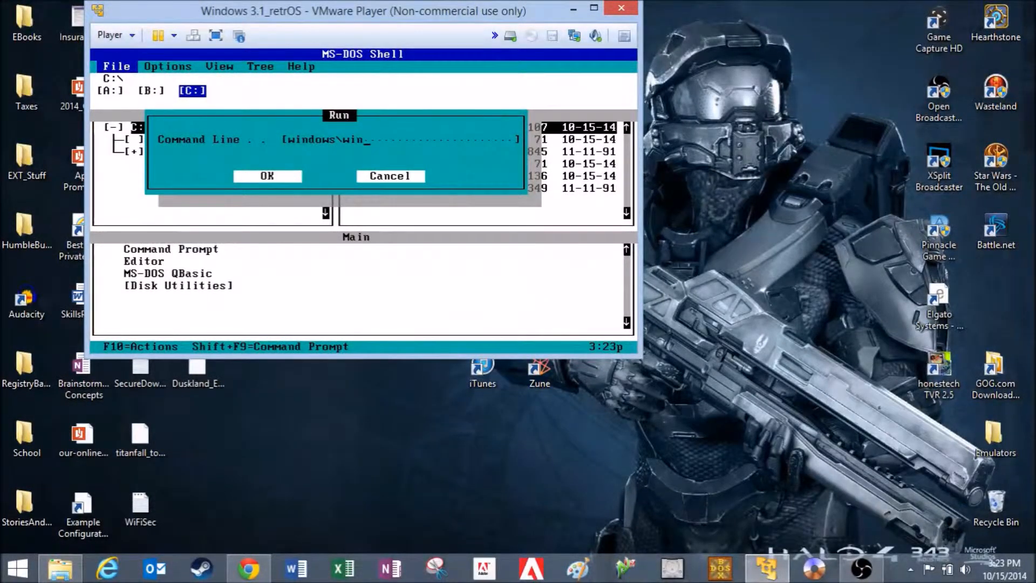
pyautogui.press('Return')
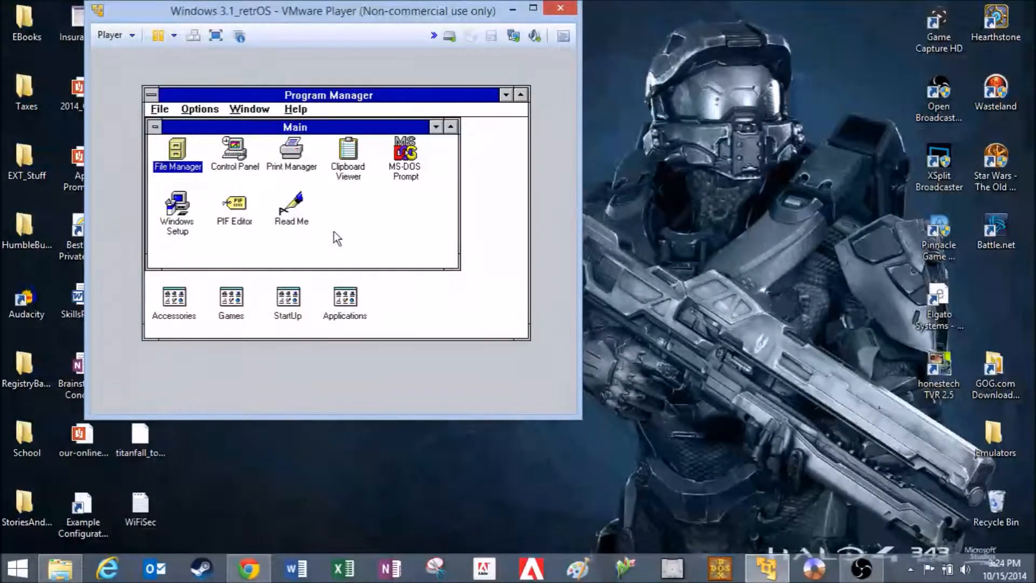